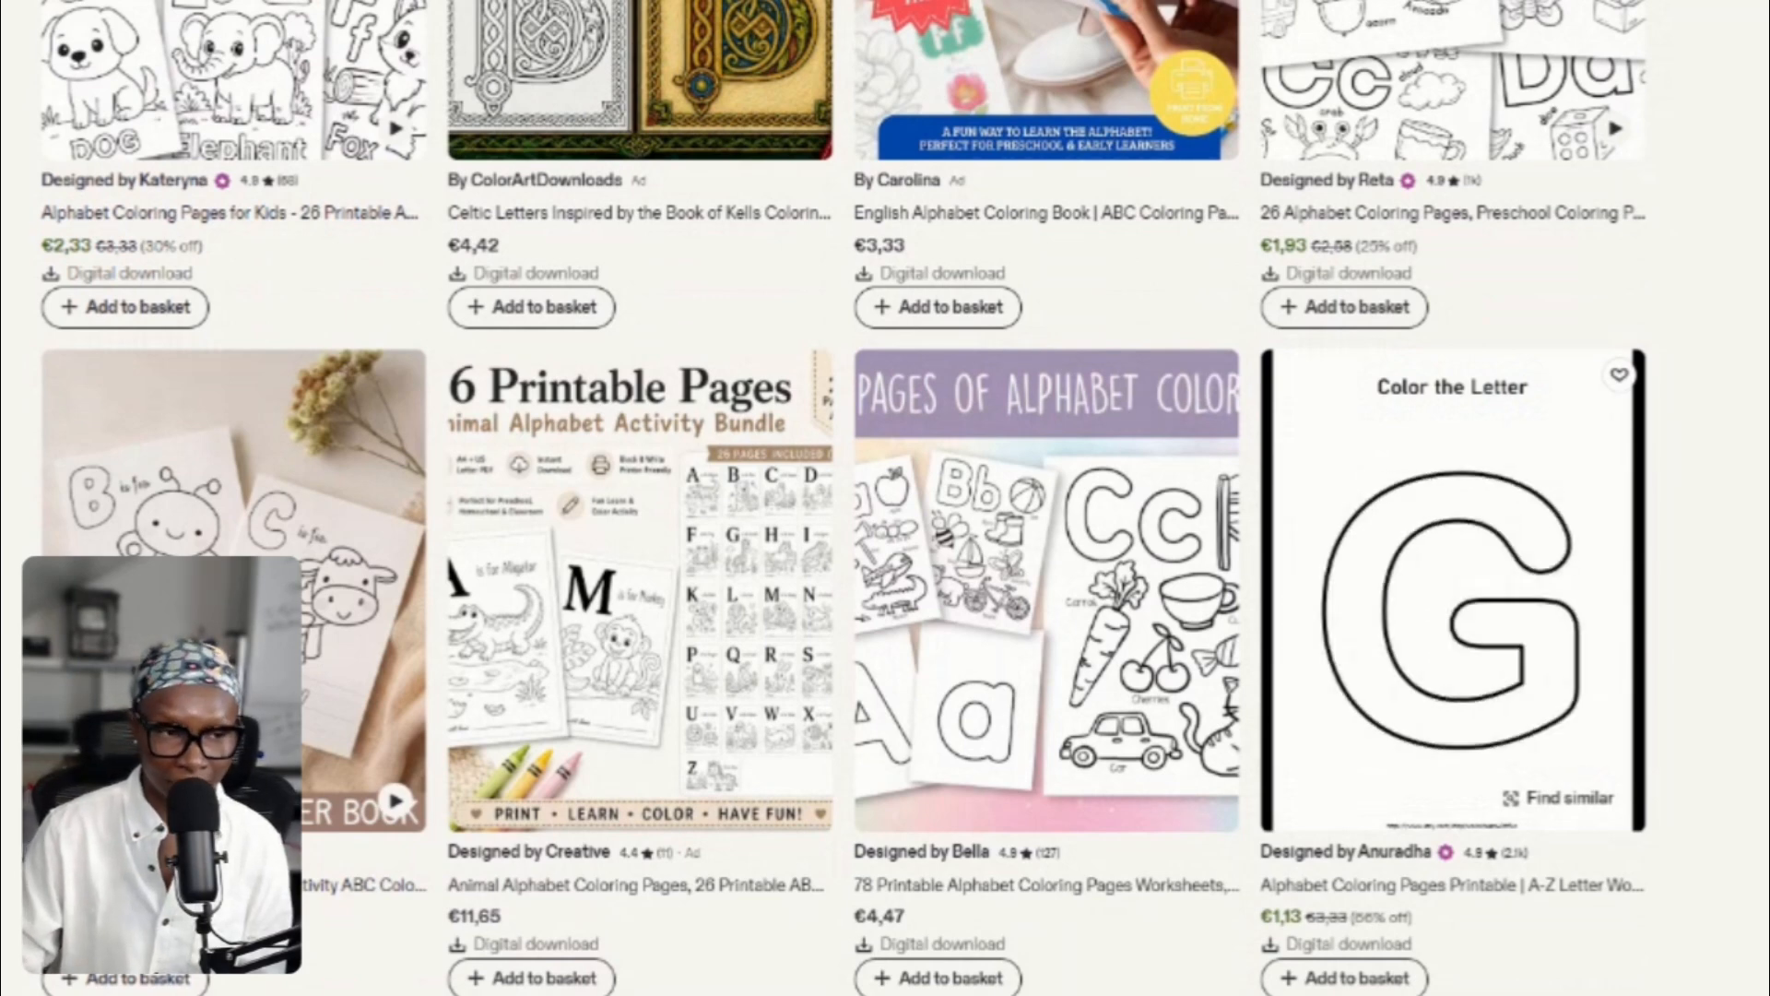
Browse the alphabet coloring page listings and look through the finished letter pages, including G, K, N and P.
scroll(884, 498, "up", 5)
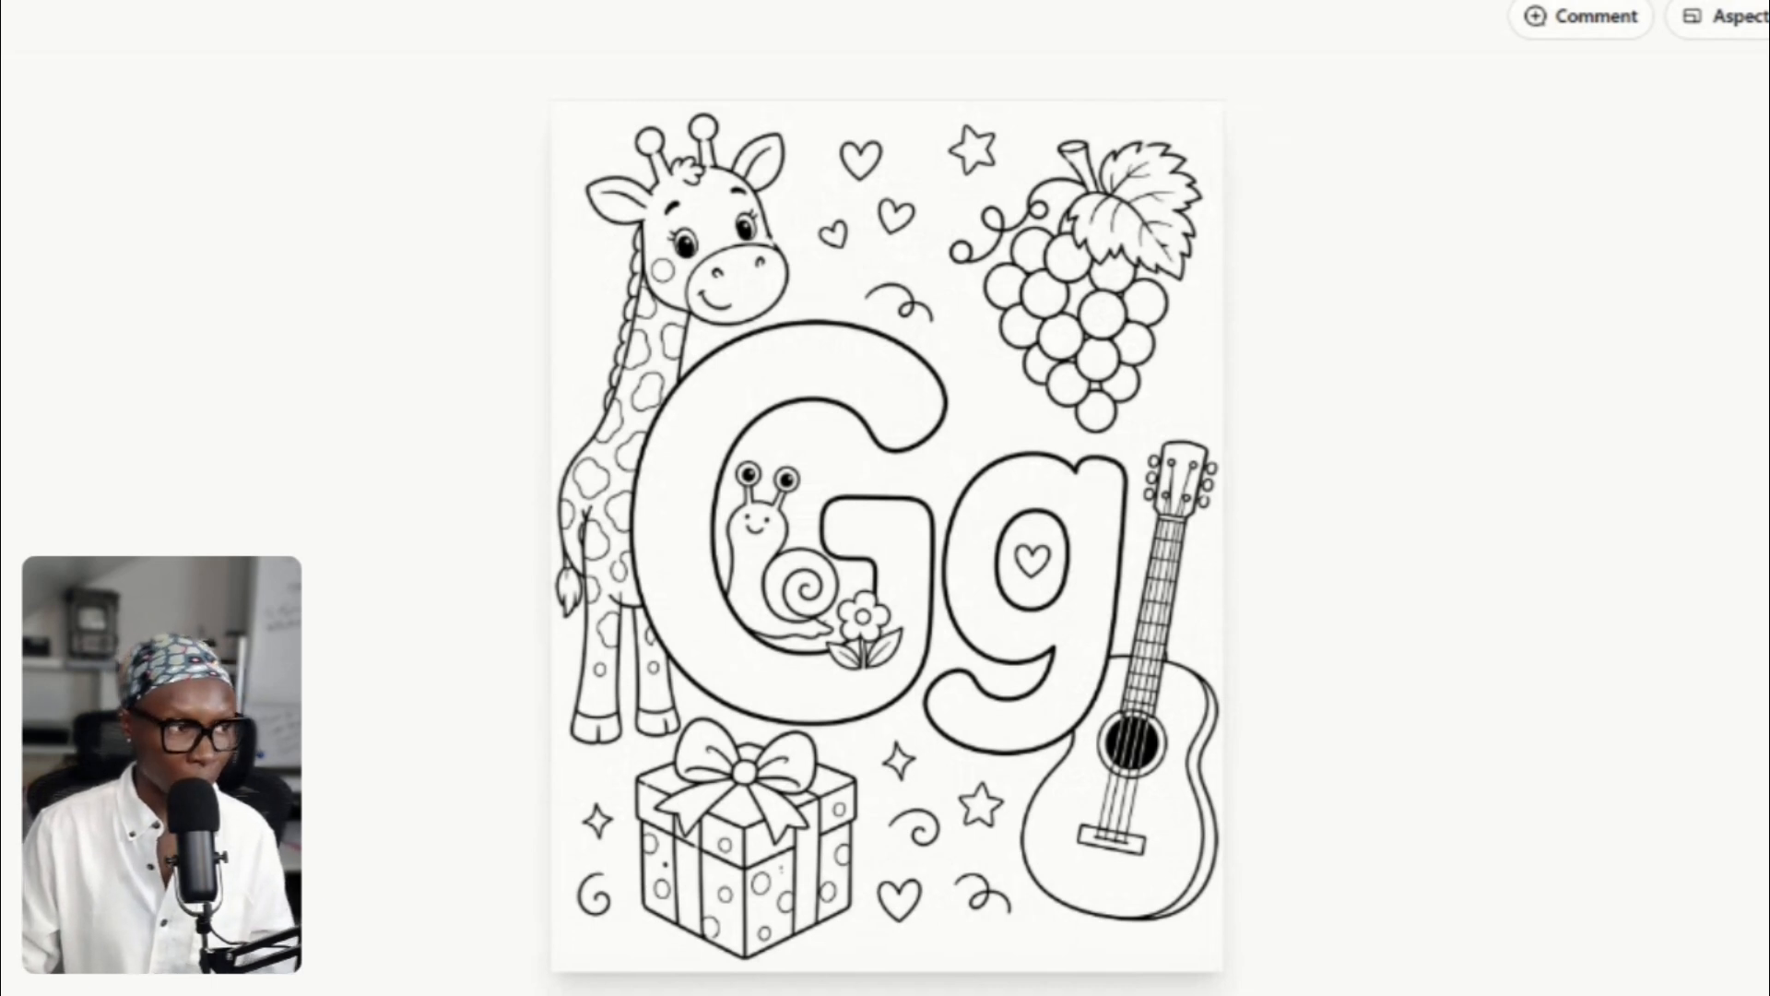
key("Right")
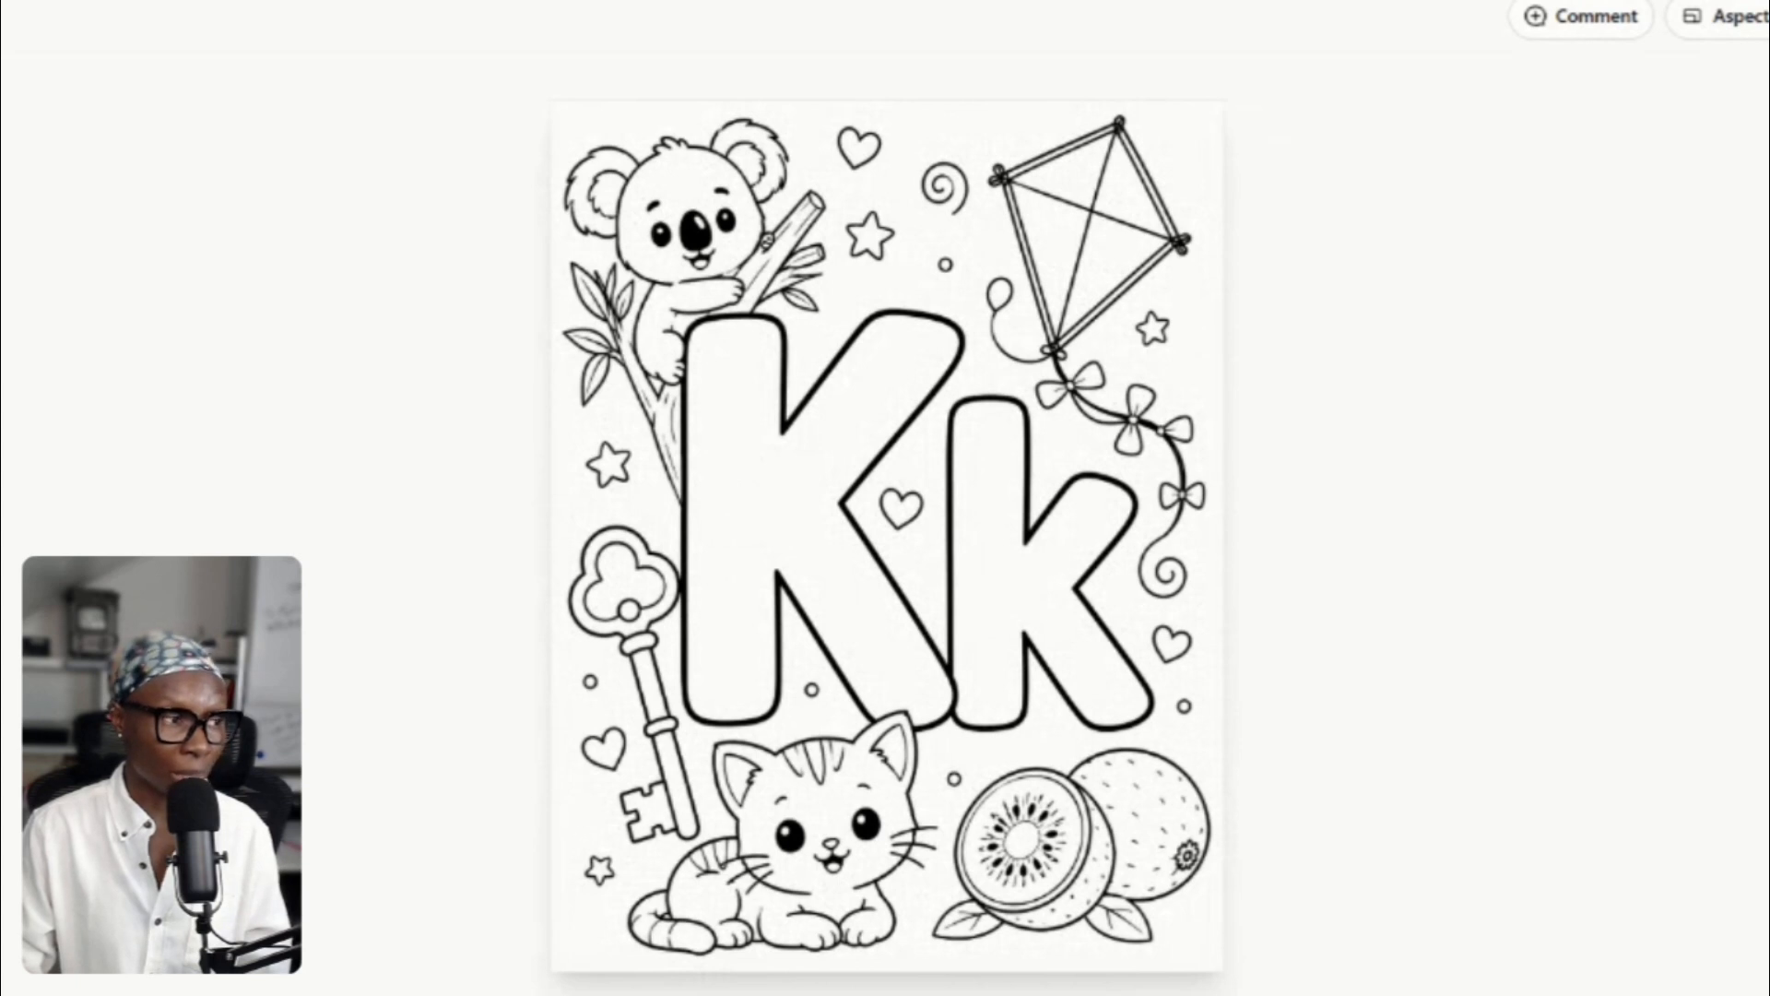
key("Right")
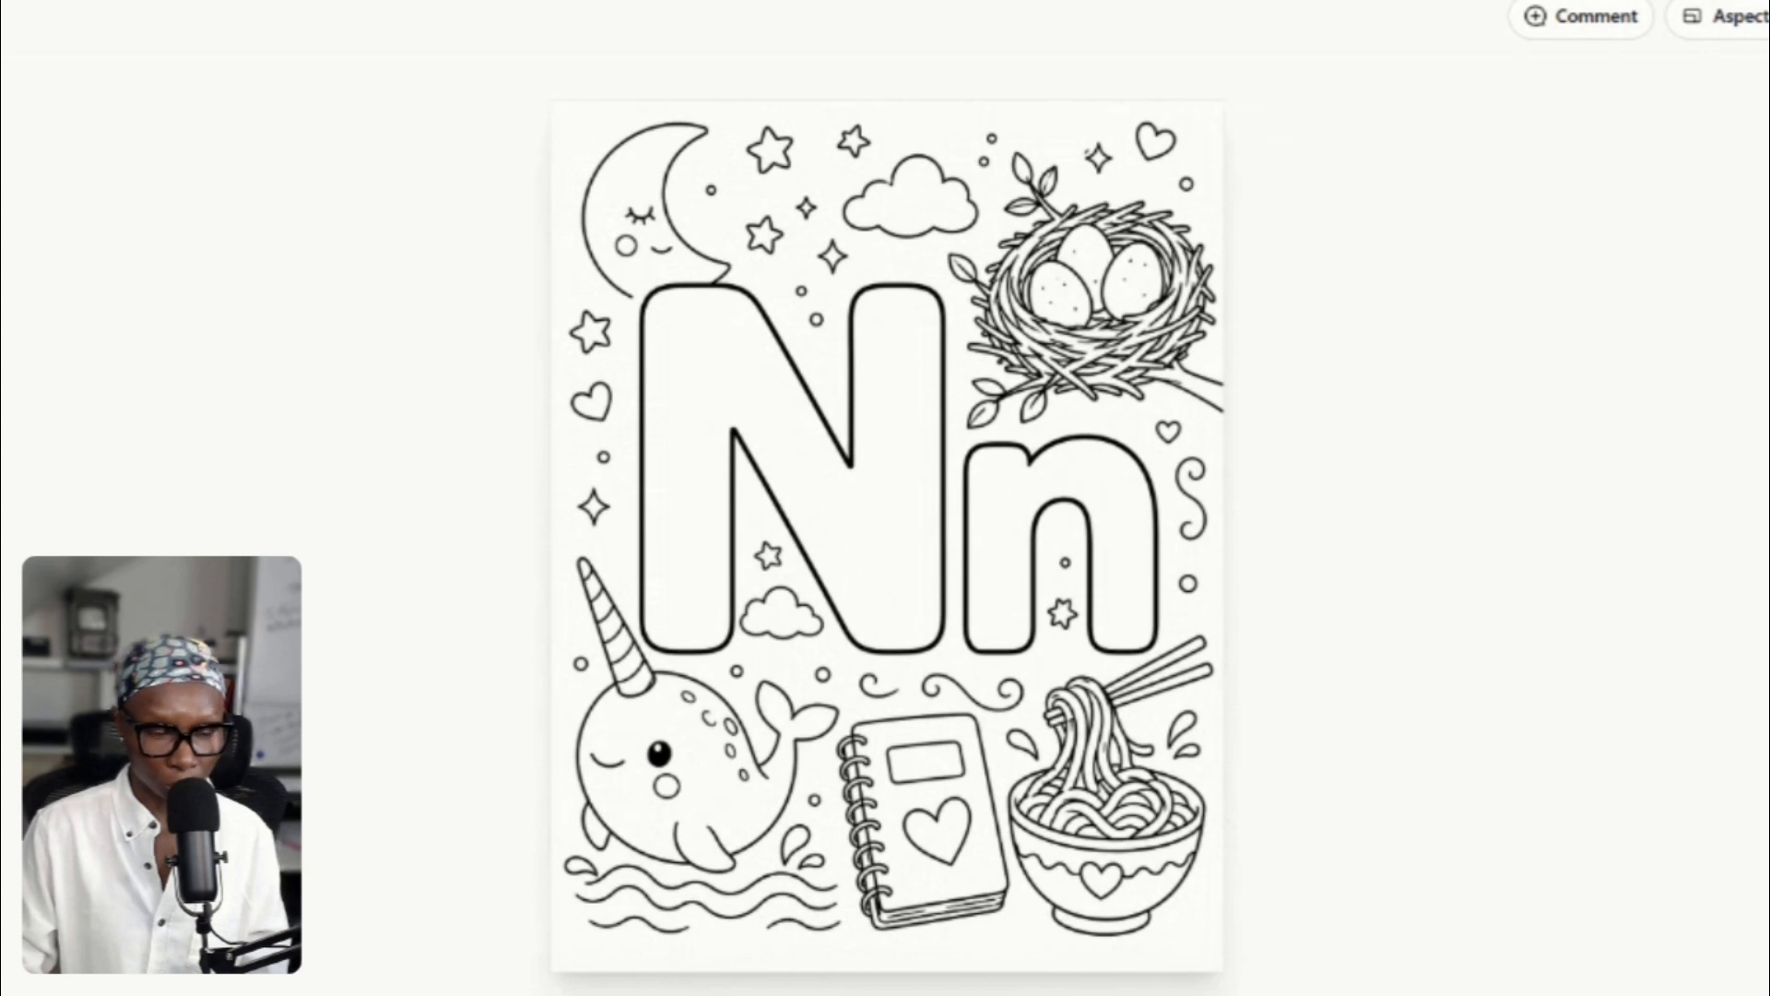
key("Down")
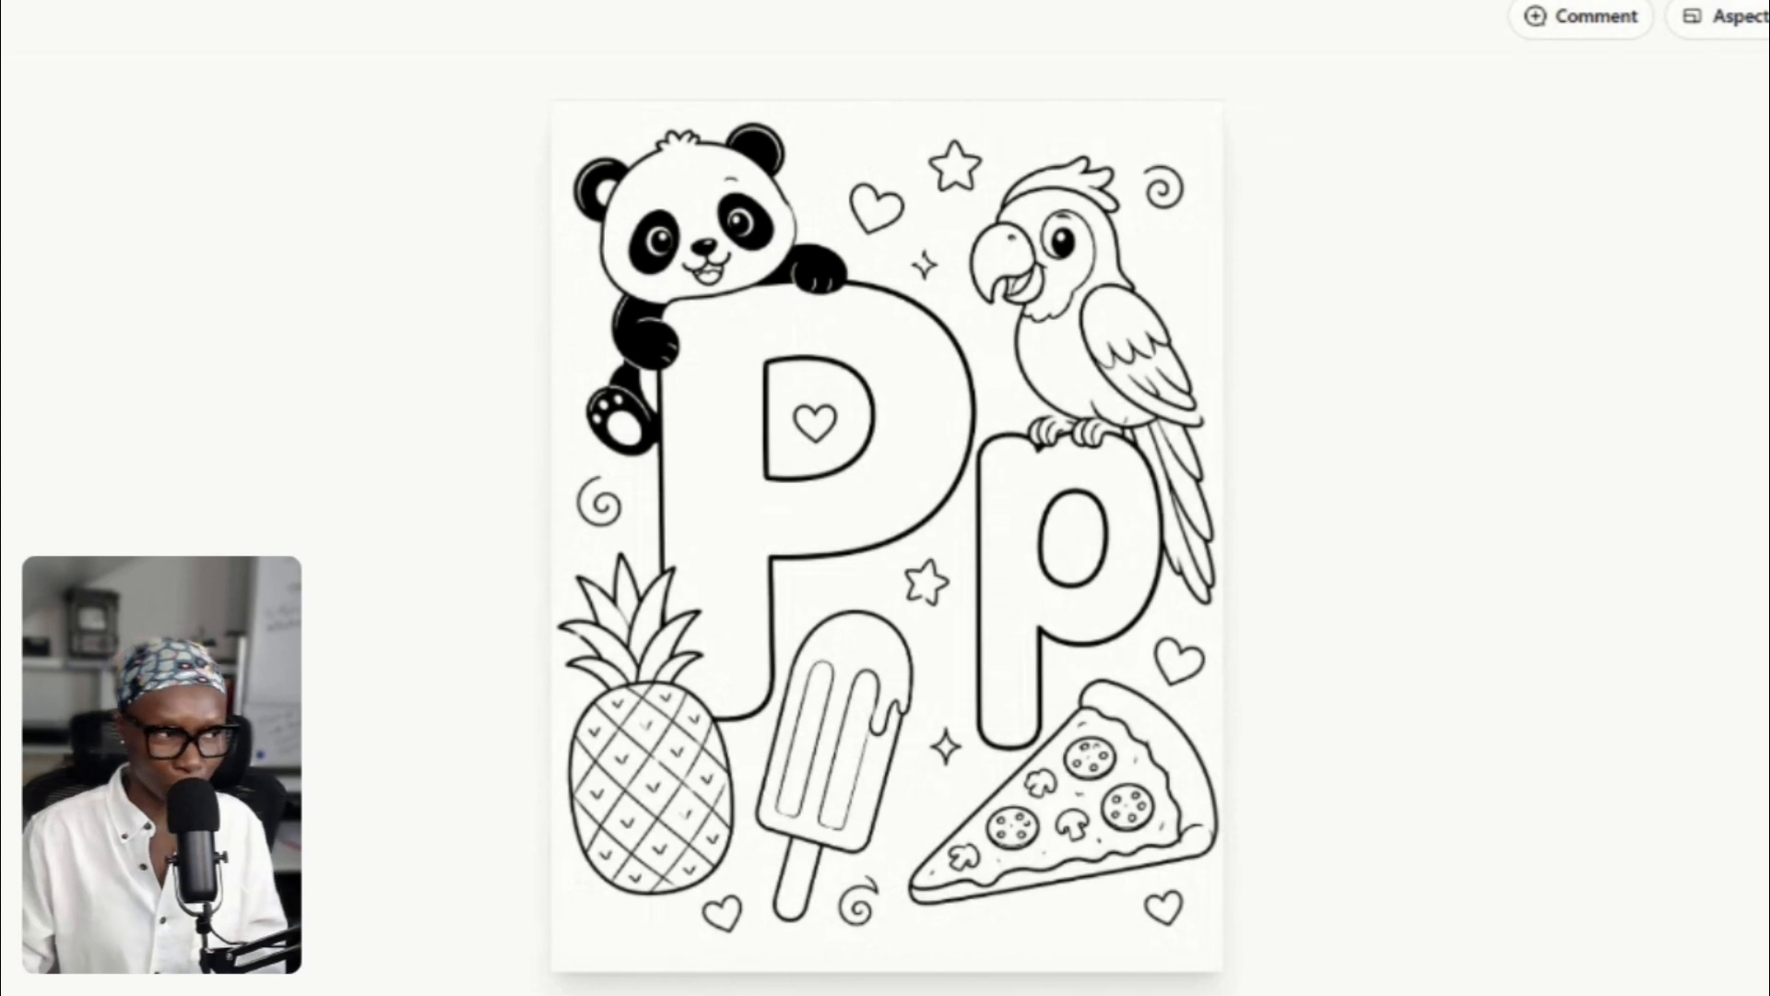
key("Right")
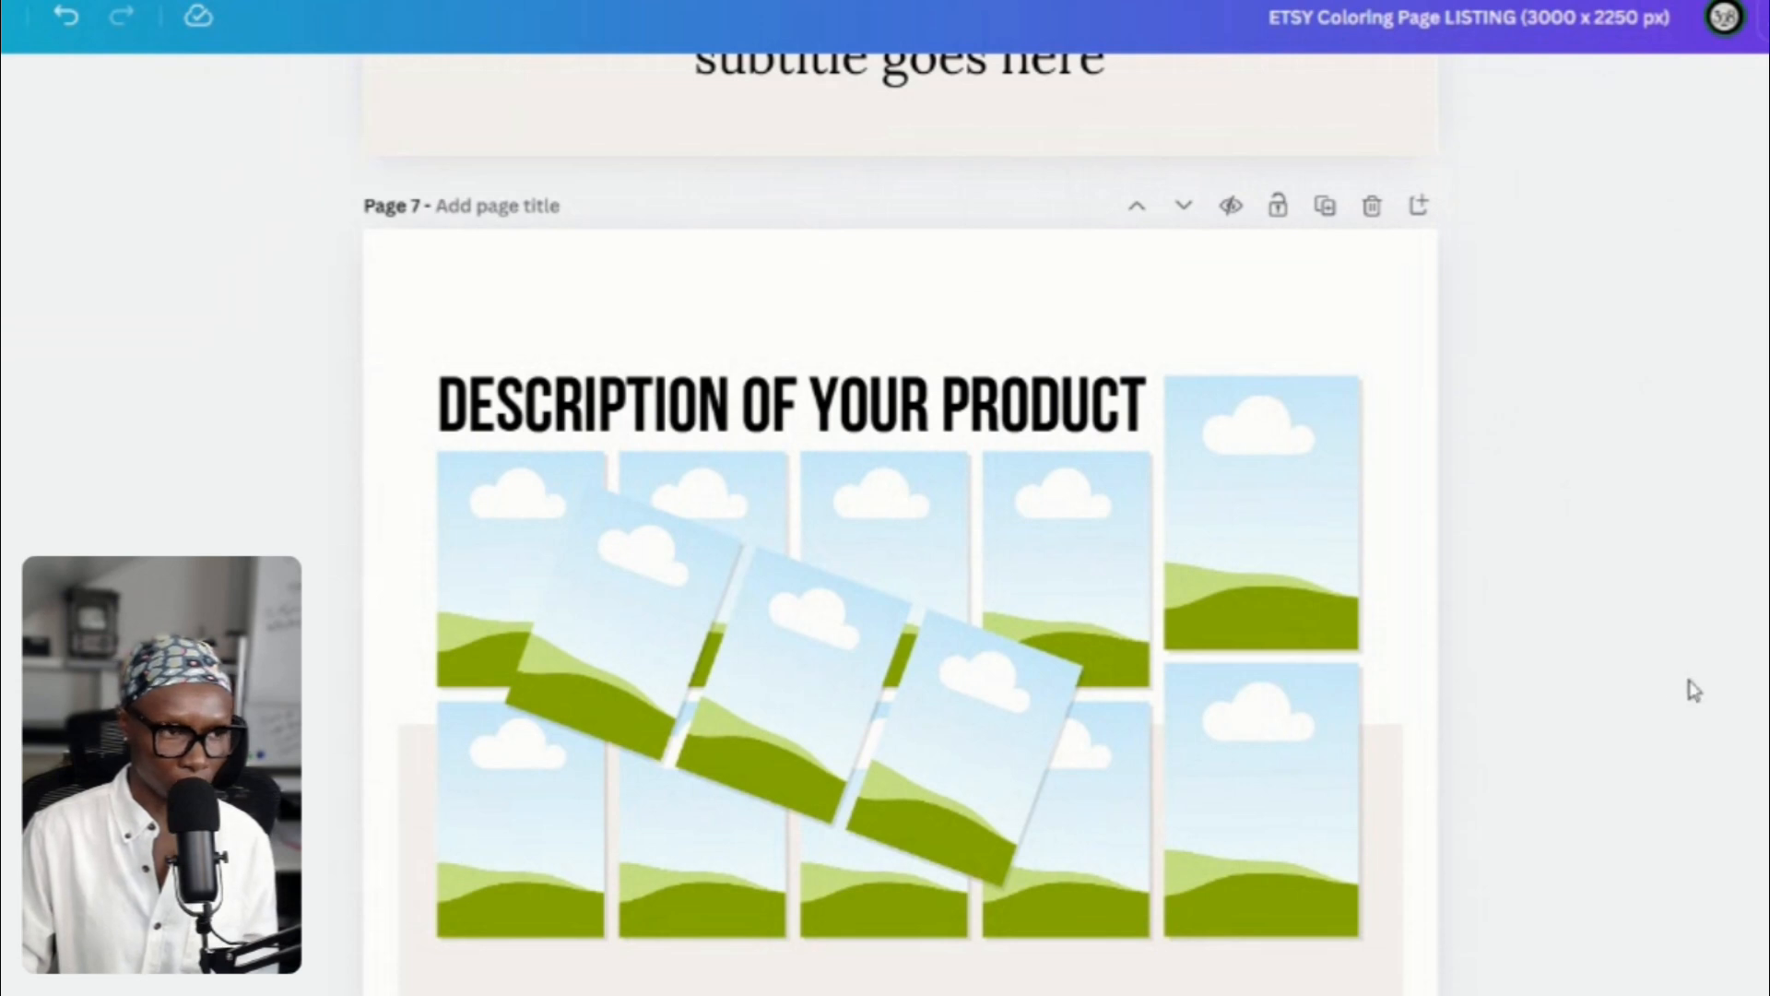
Switch to Canva and look through the page layouts of the ETSY Coloring Page LISTING template.
scroll(1676, 680, "up", 3)
scroll(1682, 681, "up", 10)
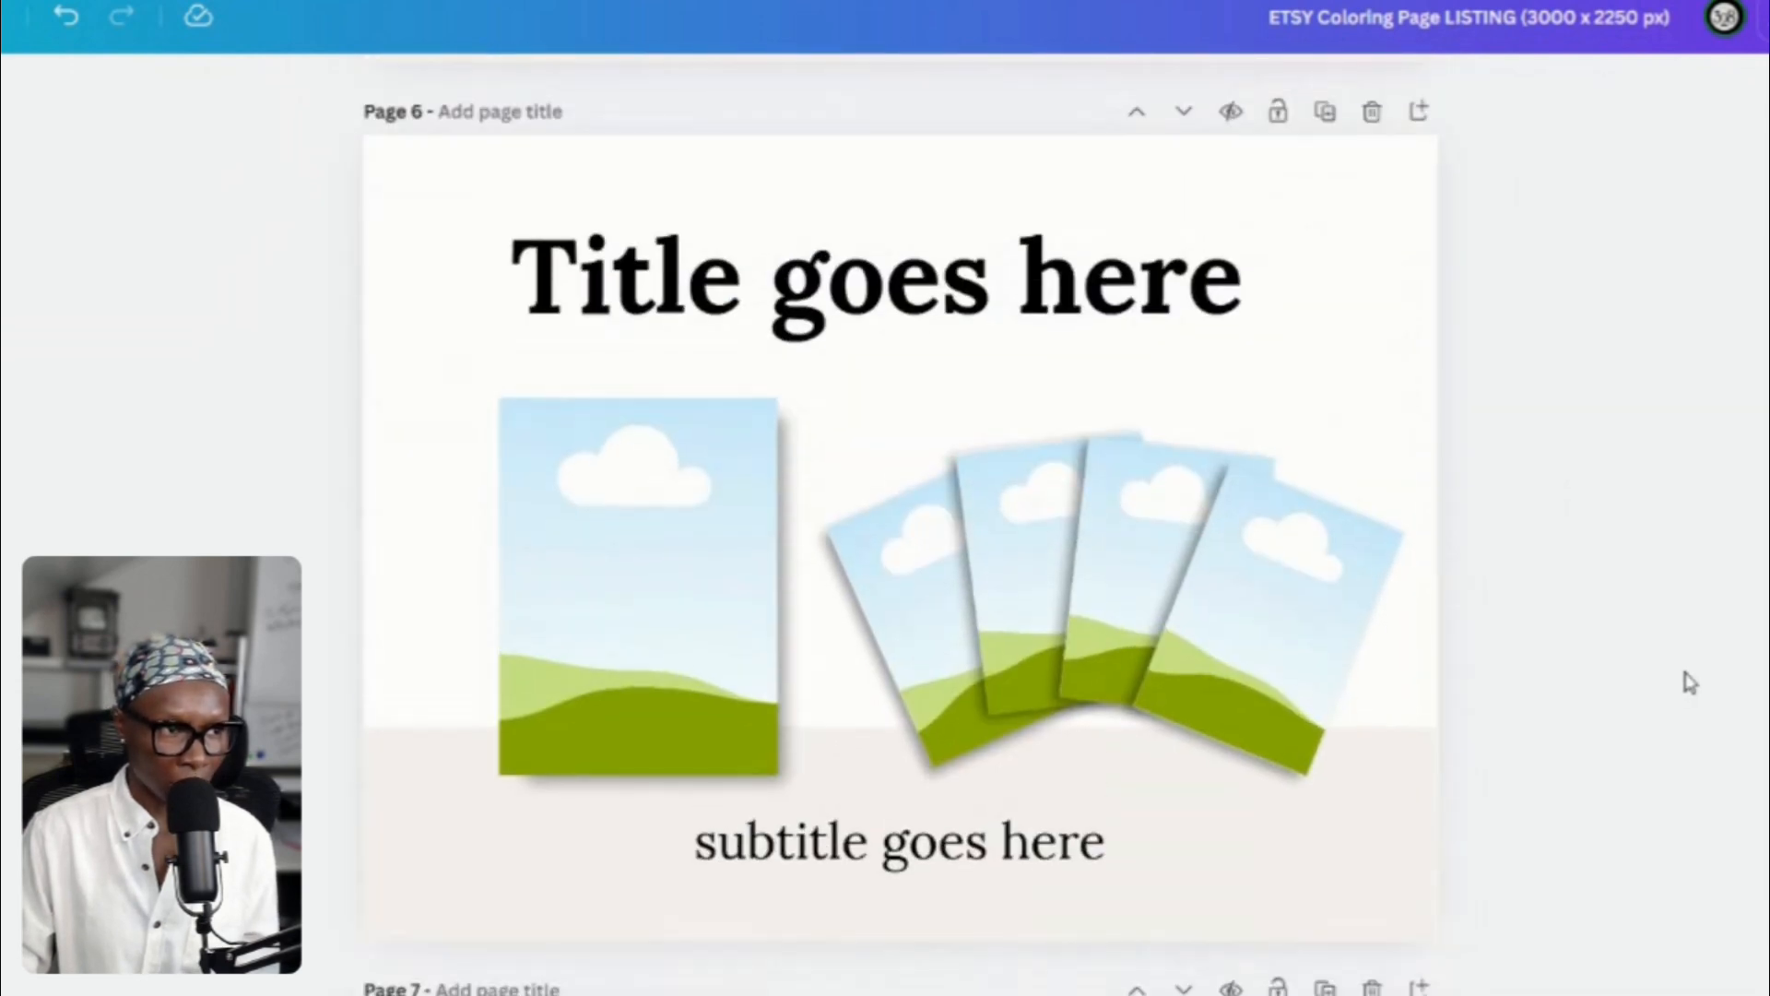
scroll(1698, 682, "up", 10)
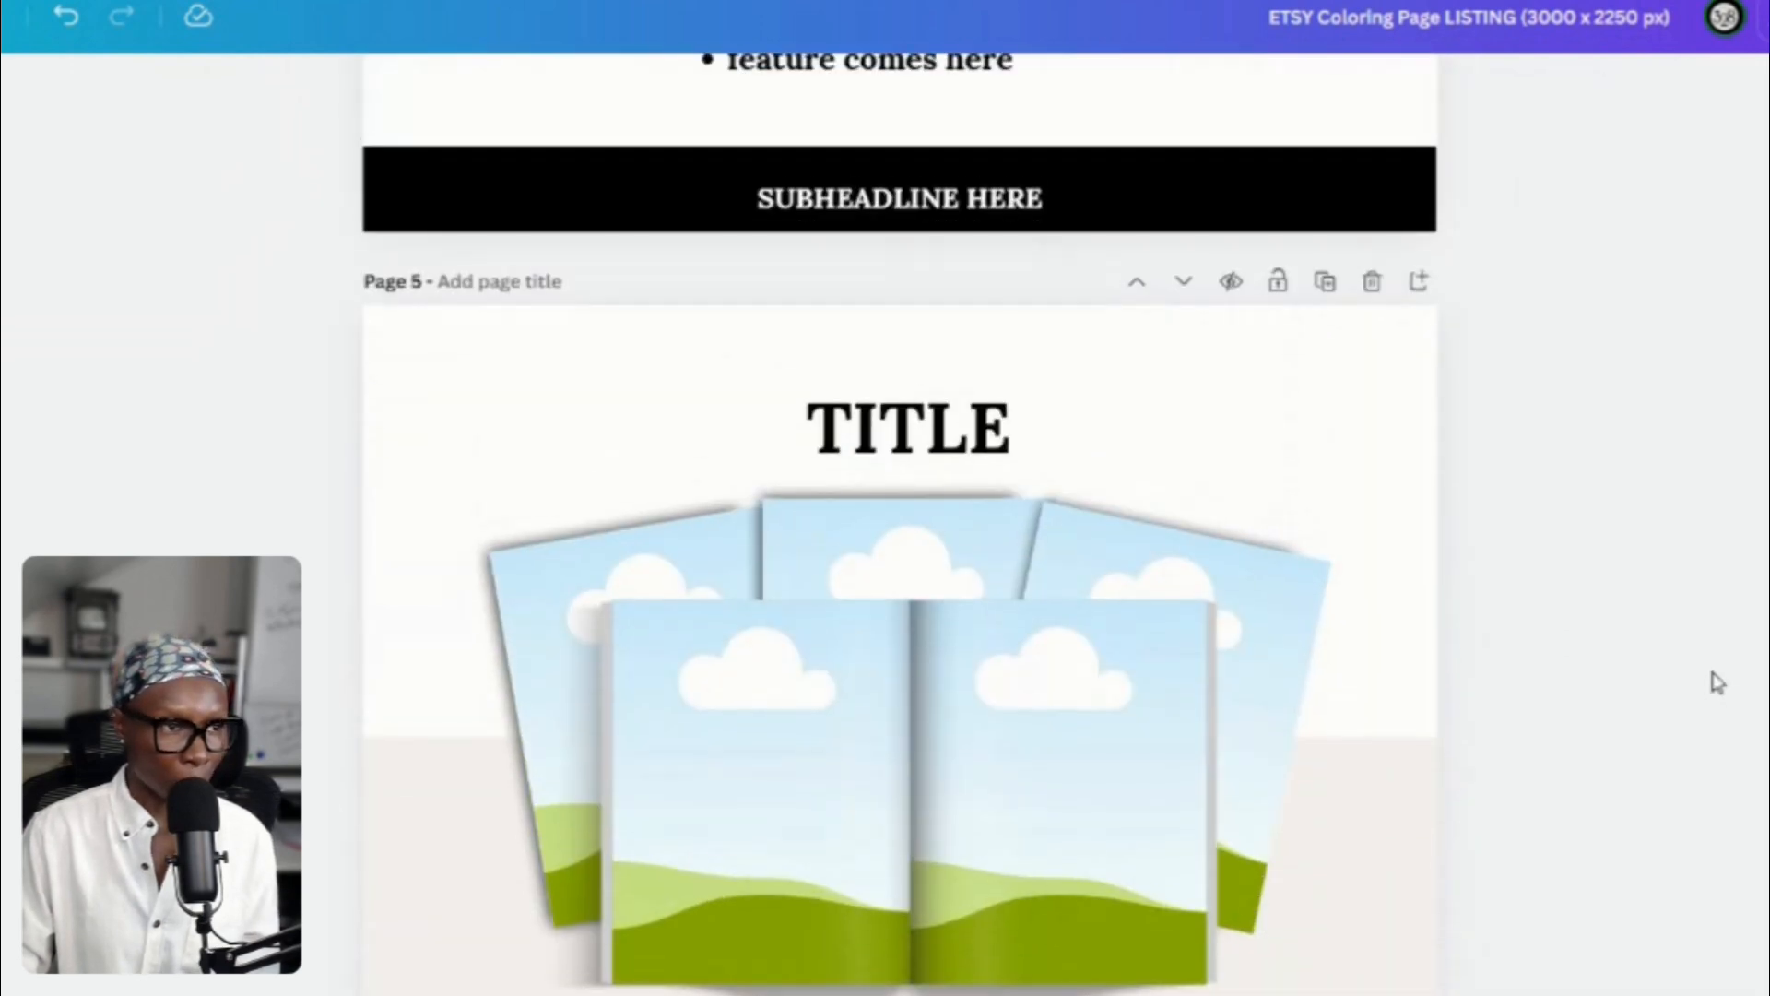
scroll(1716, 683, "up", 4)
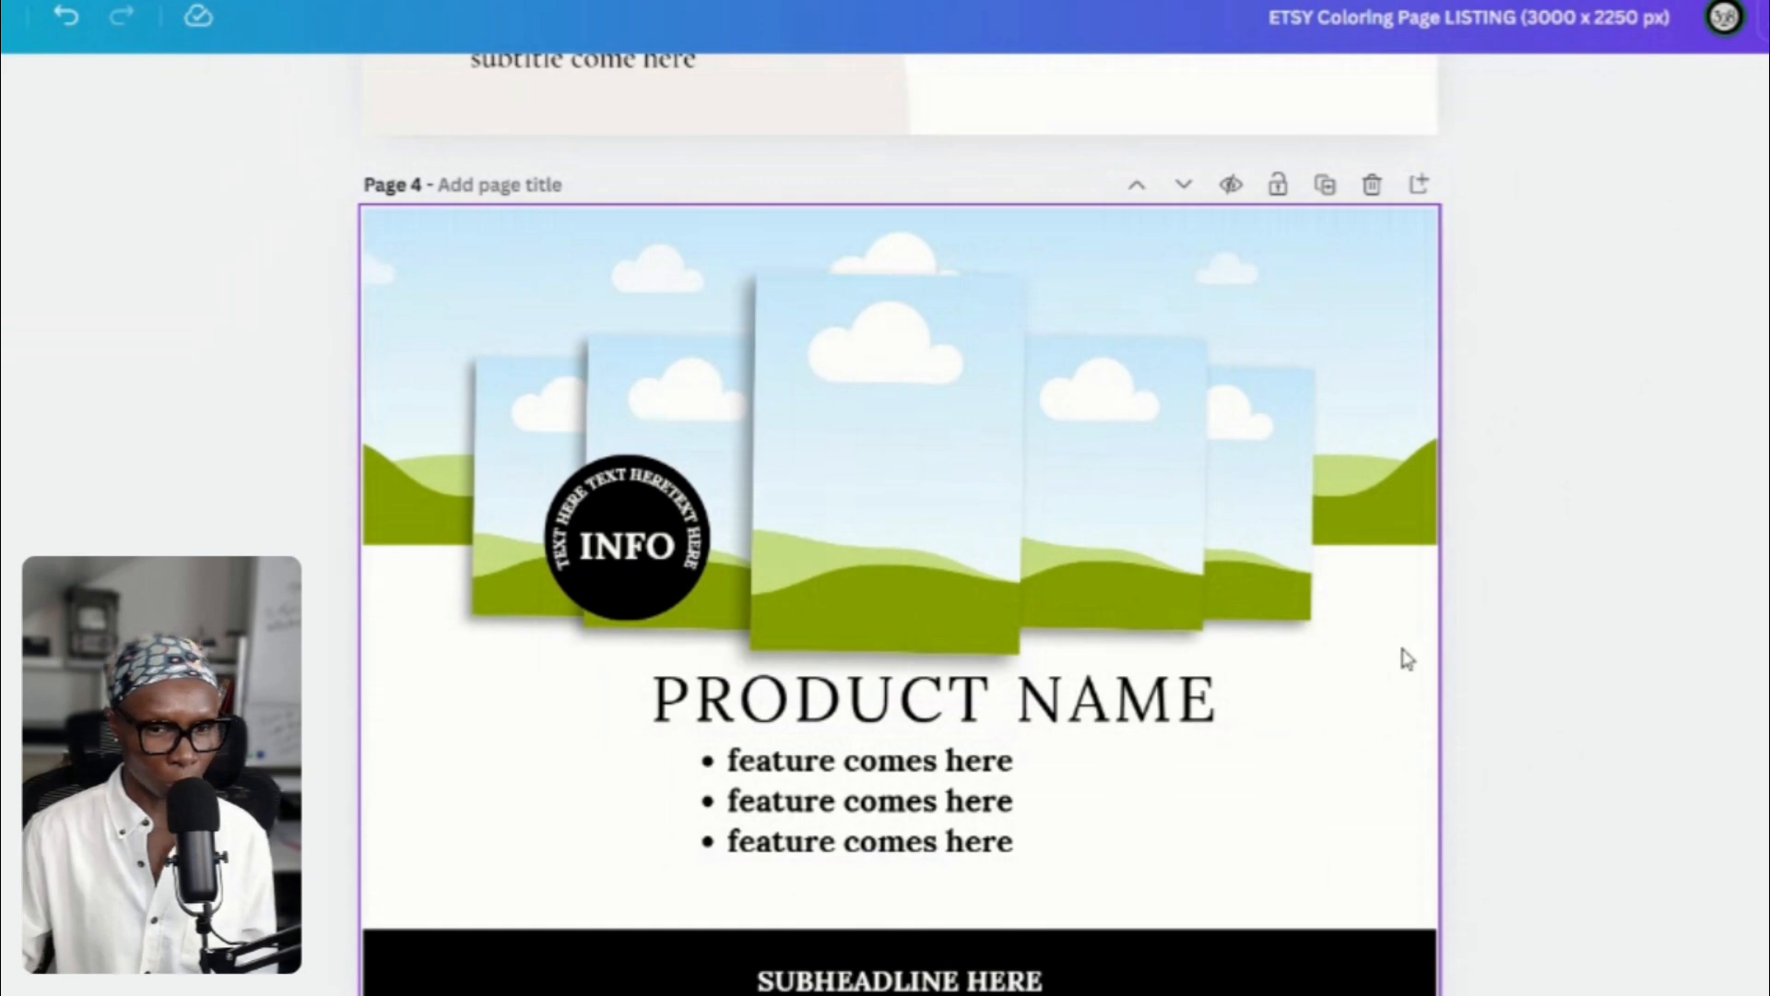
scroll(1699, 590, "down", 10)
scroll(1699, 616, "down", 20)
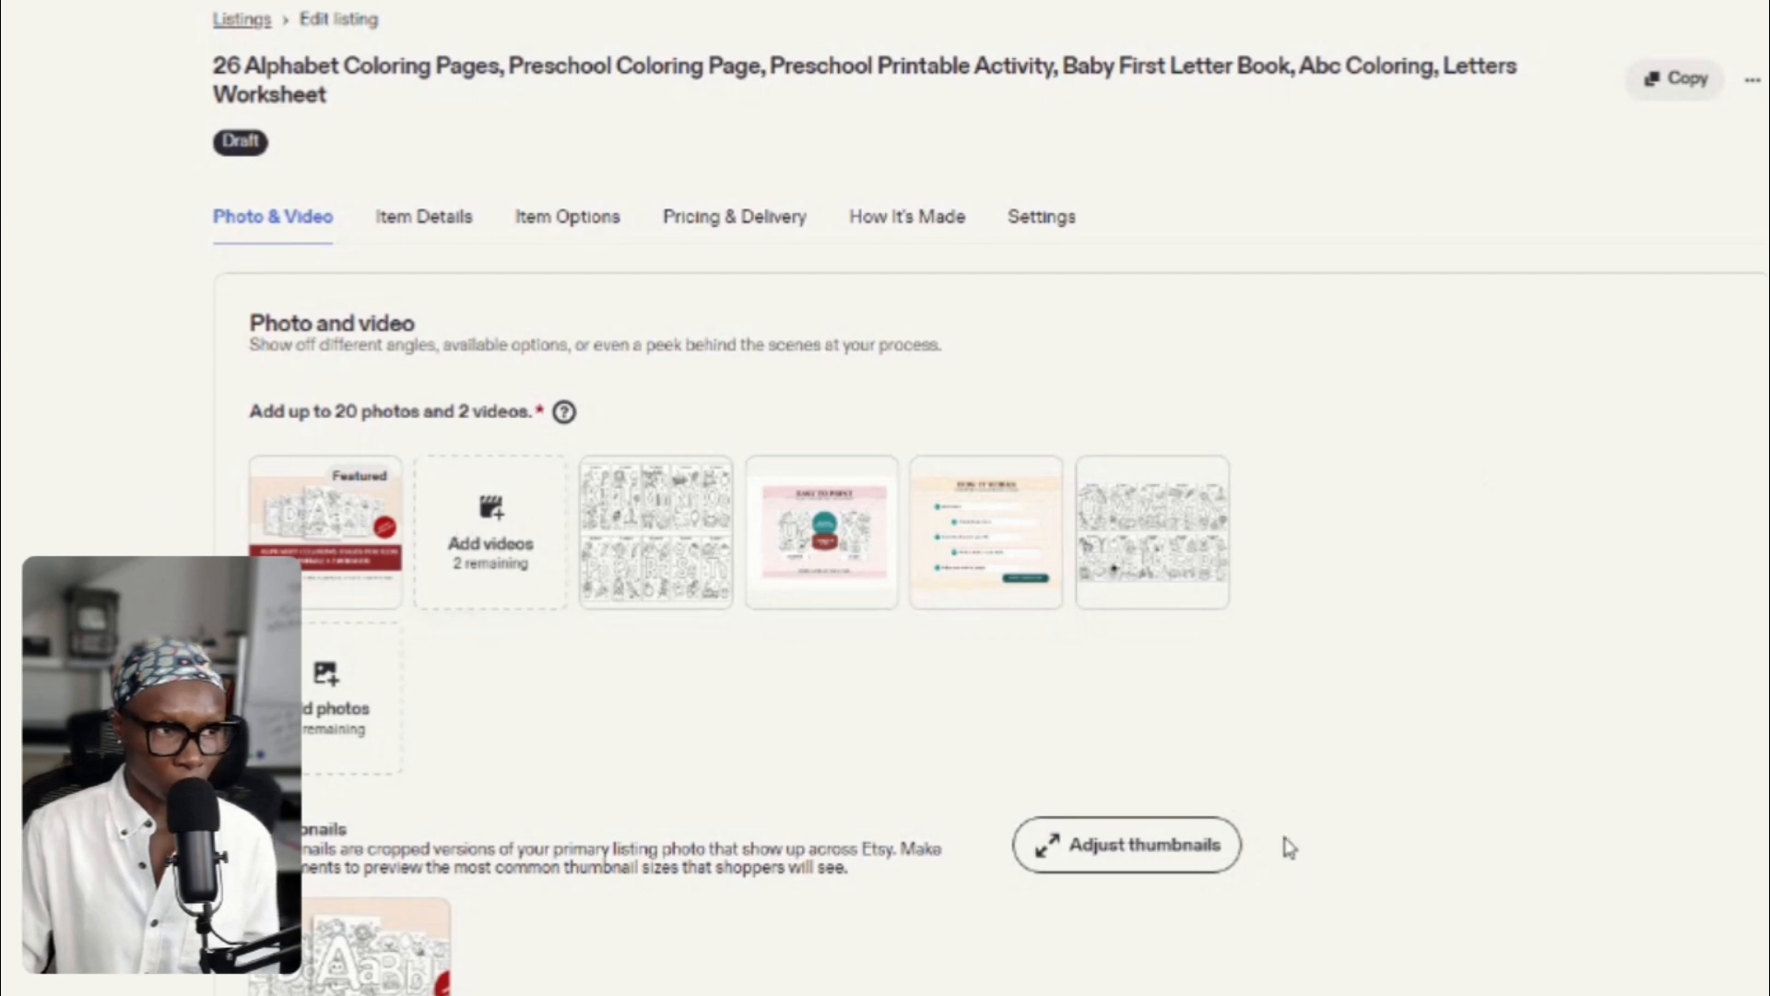
Switch to the Etsy draft listing and preview each of its photos in turn, from the featured one onward, then close the preview.
left_click(360, 562)
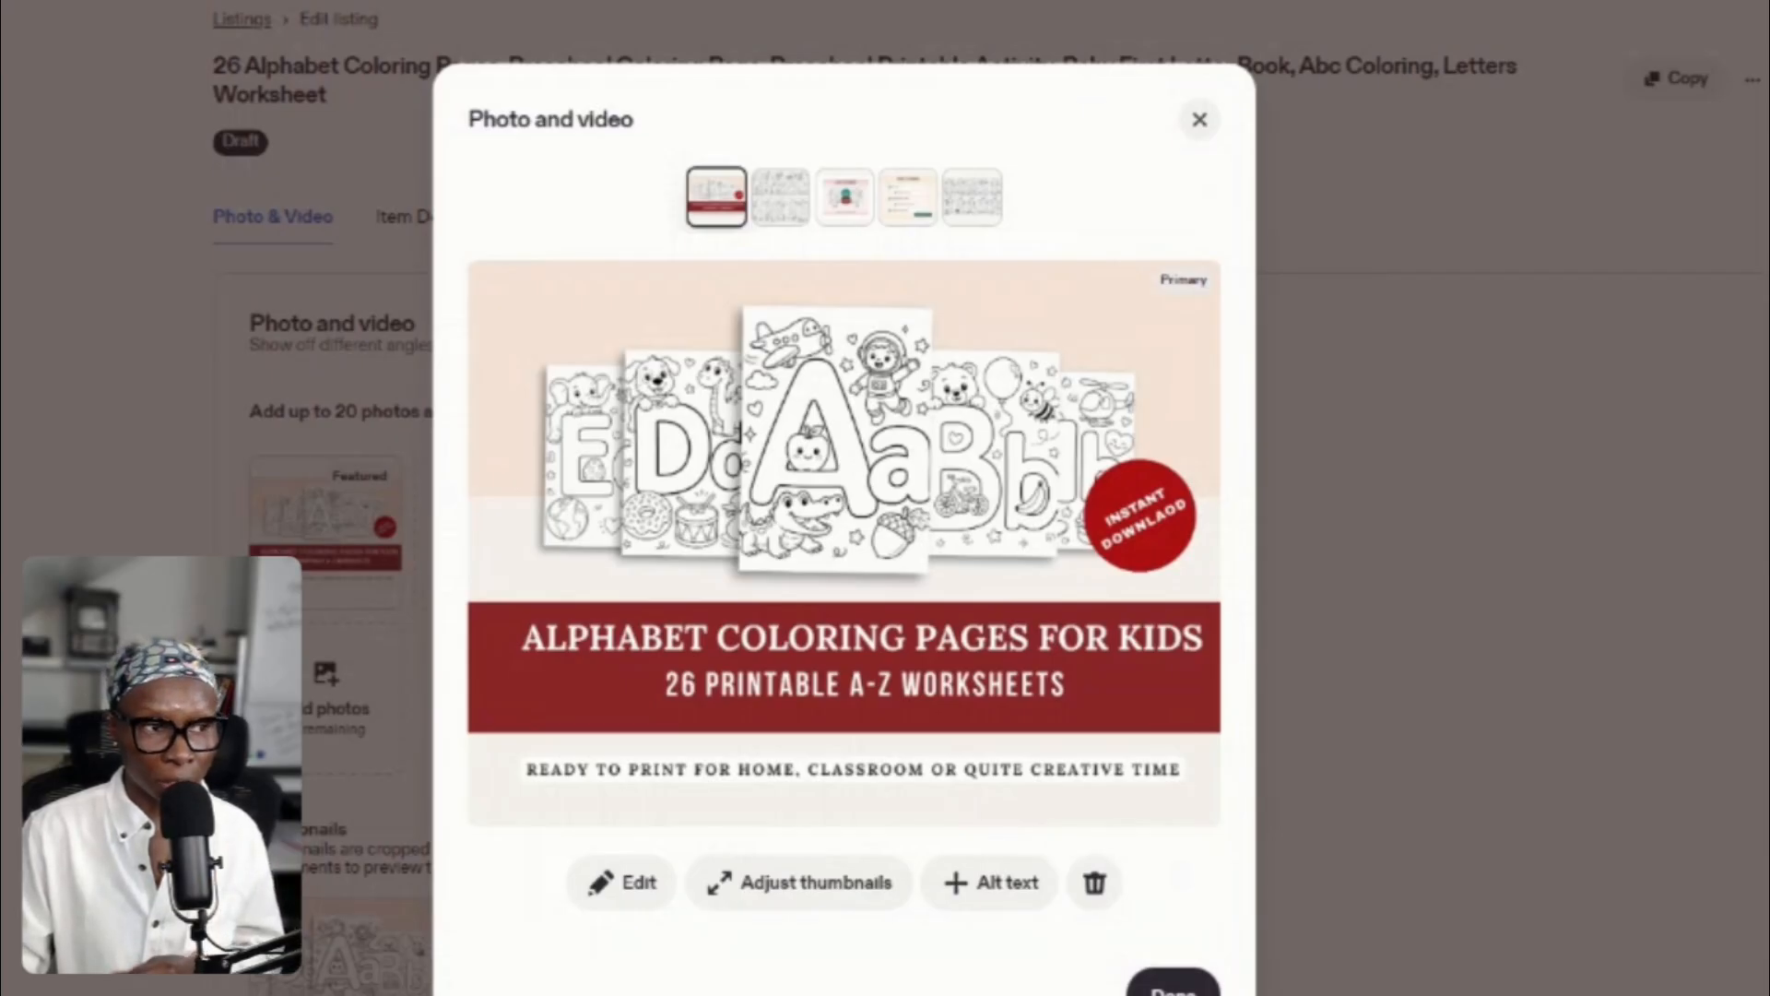
left_click(779, 201)
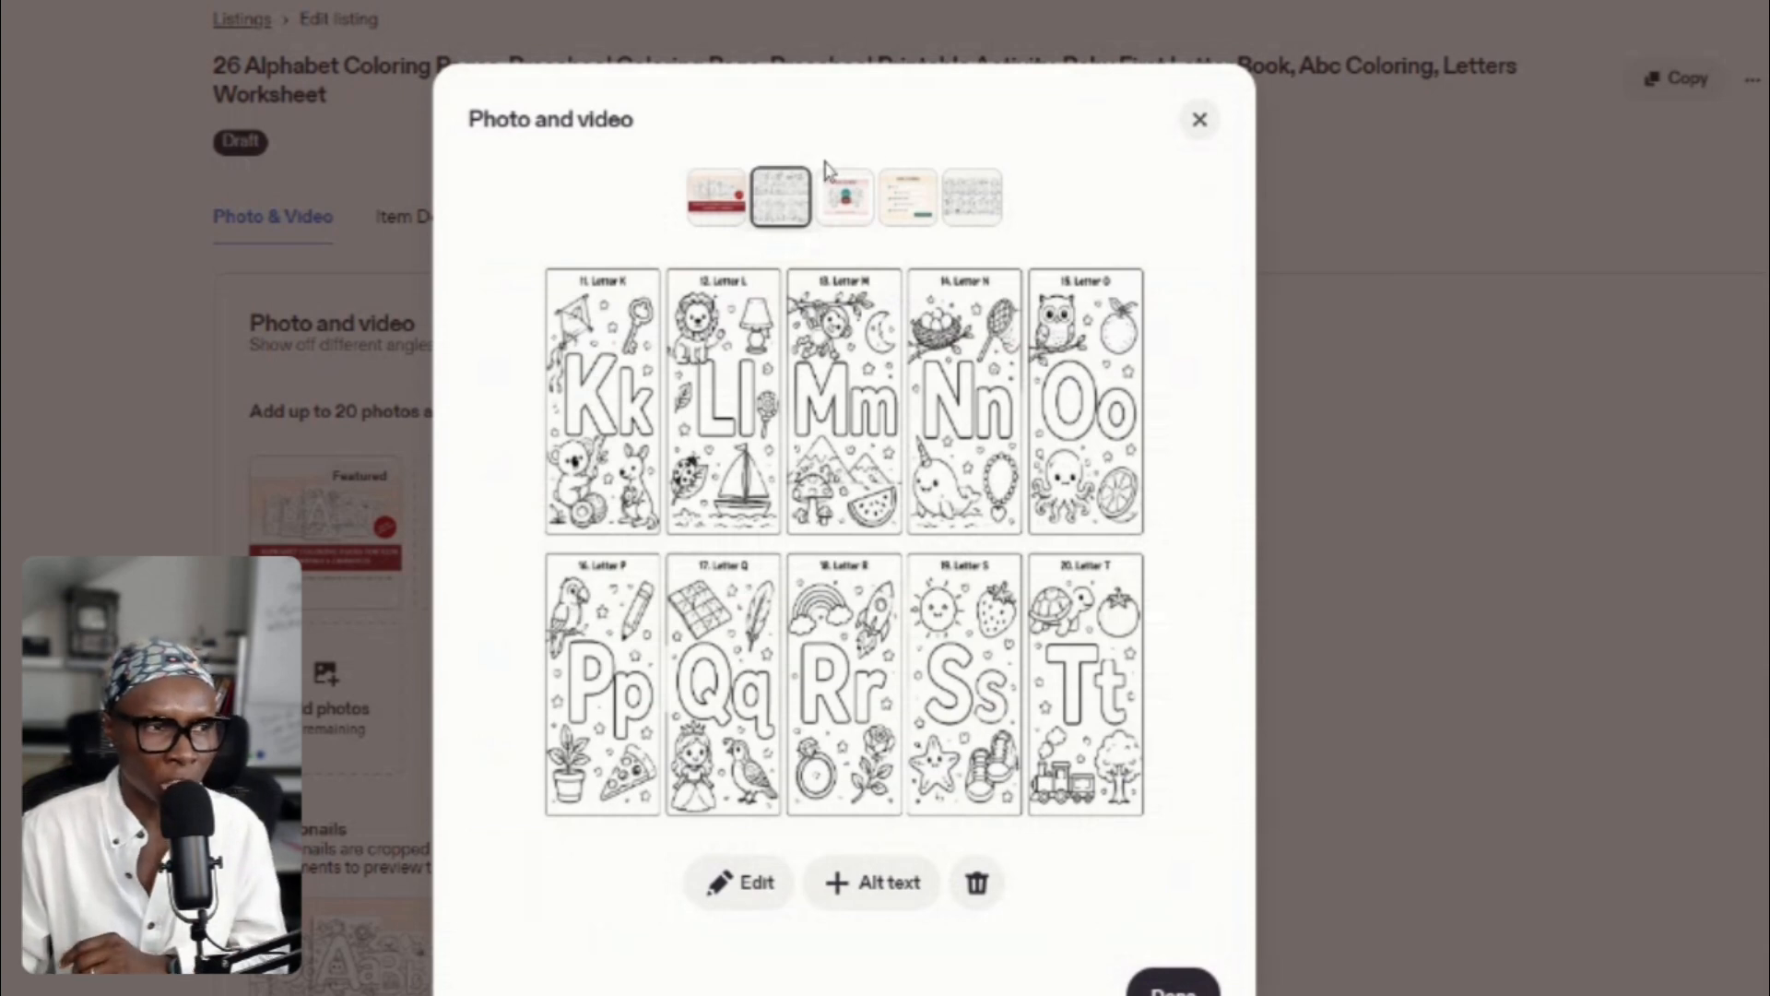
left_click(843, 195)
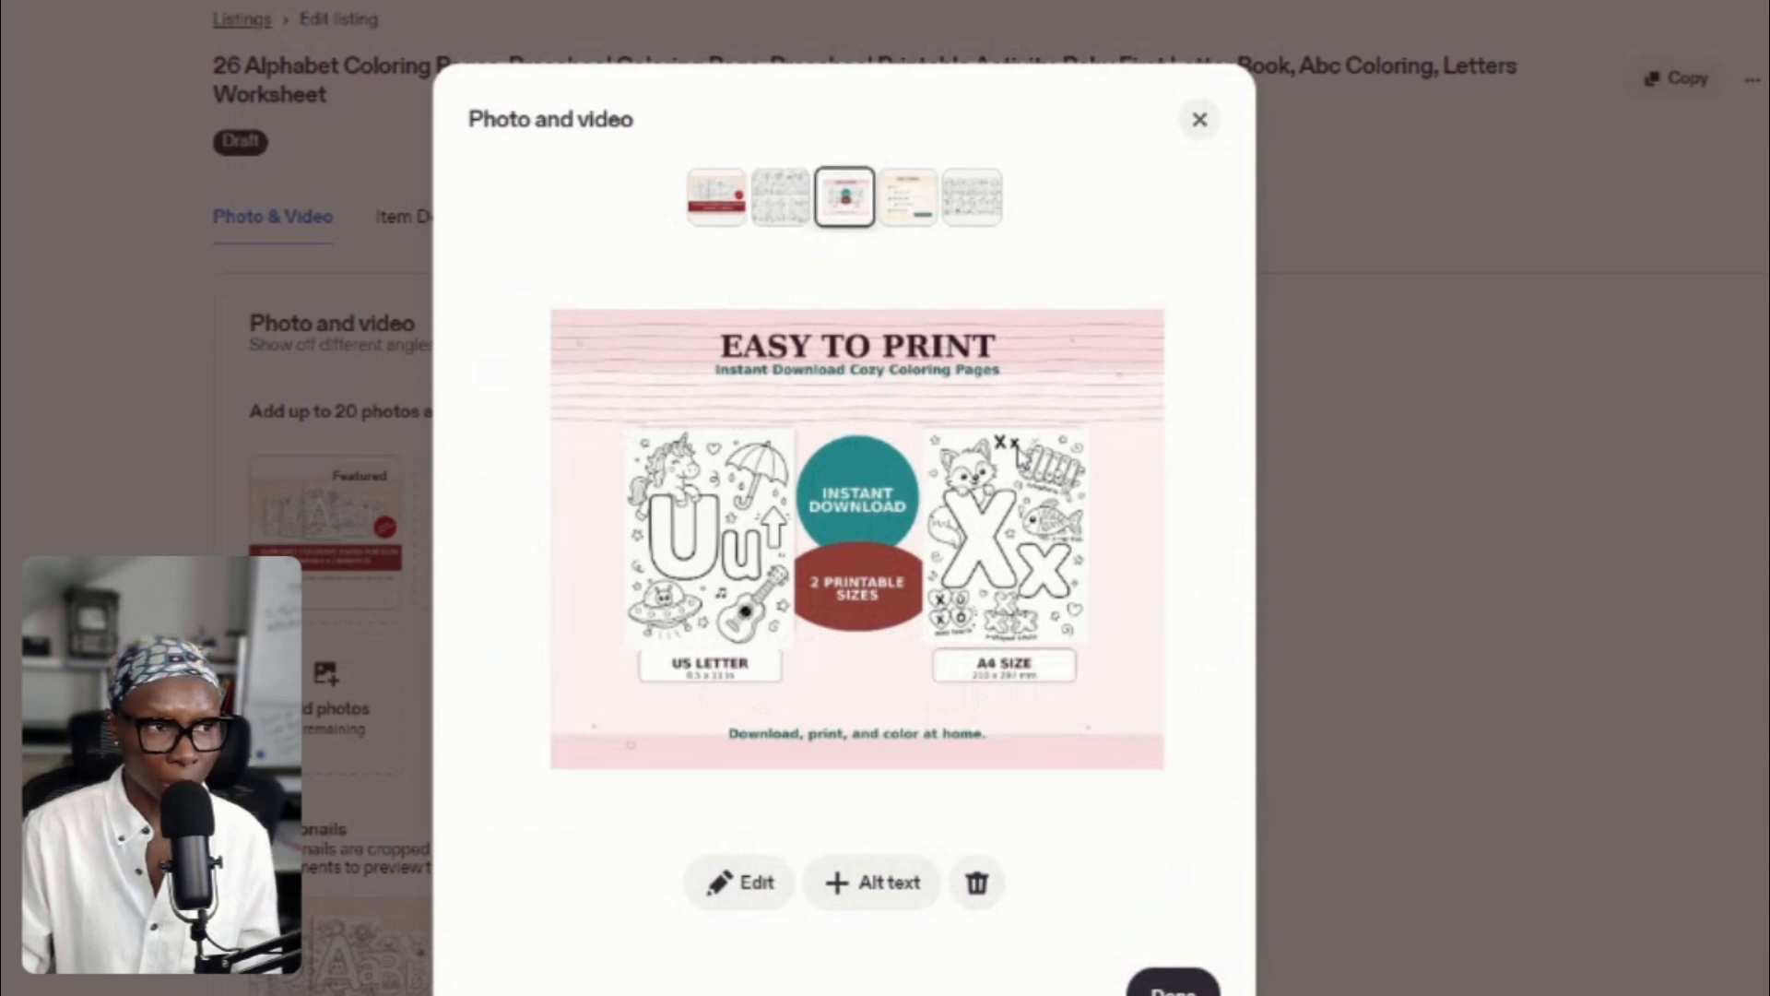
left_click(899, 201)
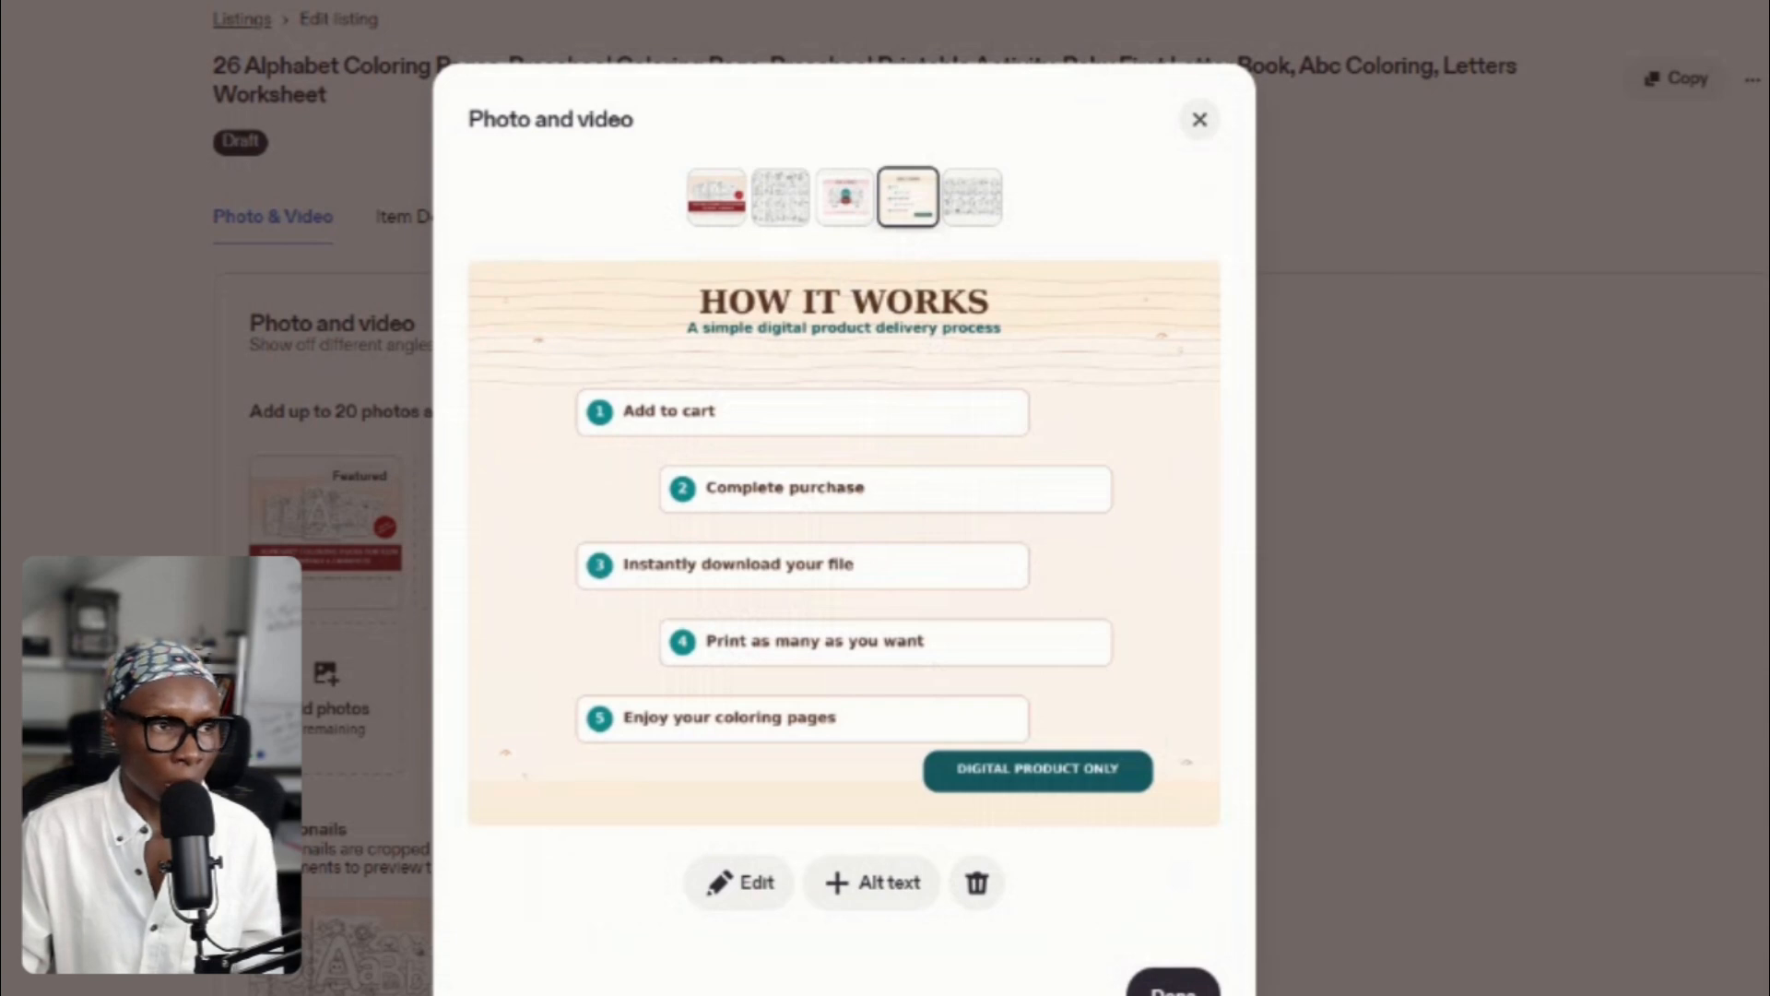
left_click(966, 204)
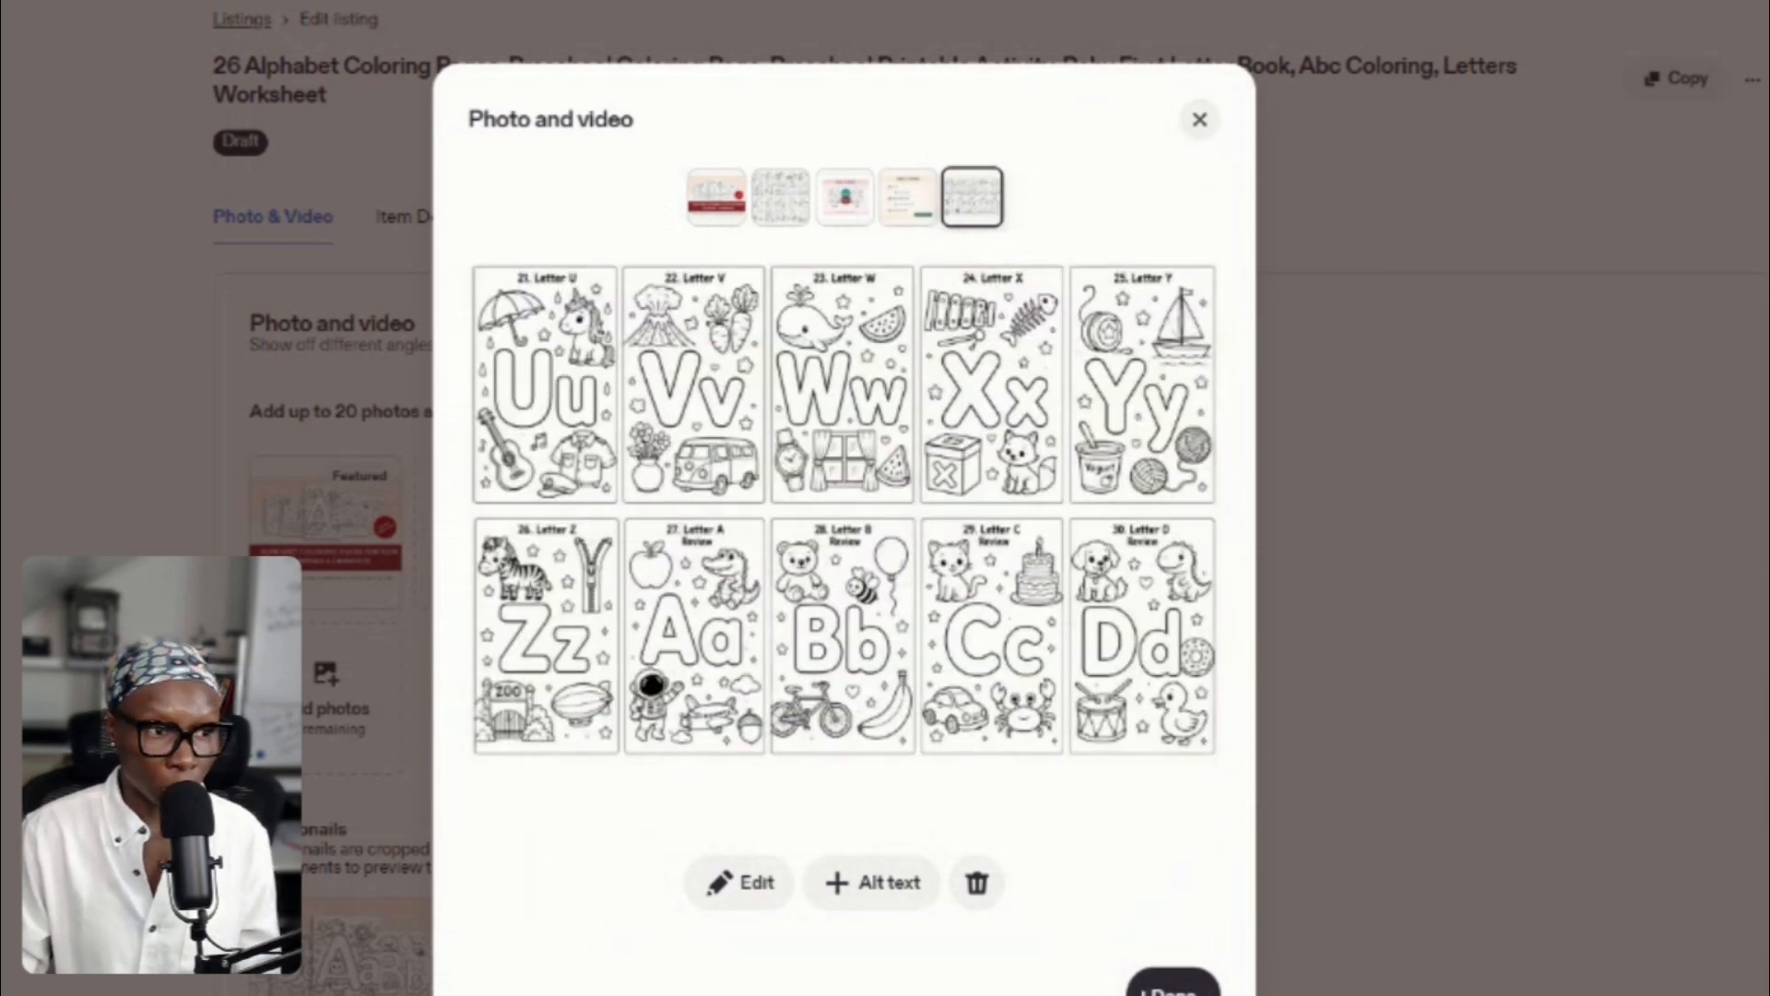
left_click(1174, 982)
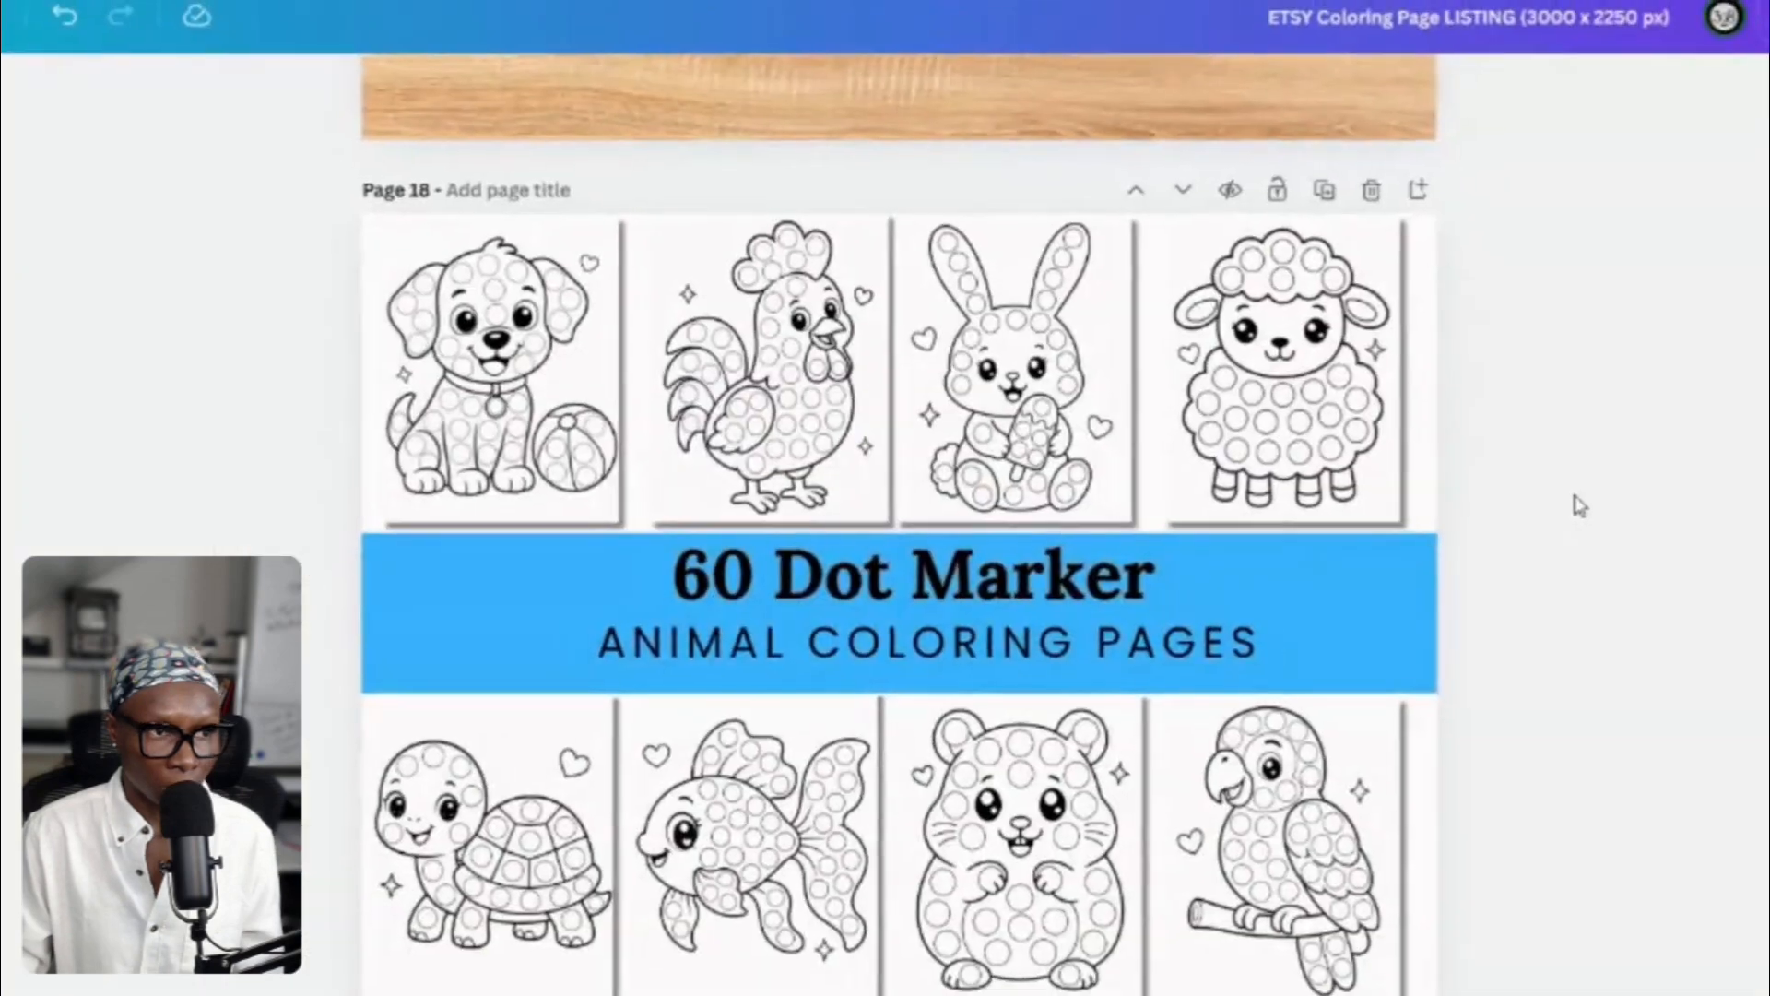
Switch to Canva and apply the Fun page animation to page 18, the 60 Dot Marker cover.
scroll(1579, 505, "down", 2)
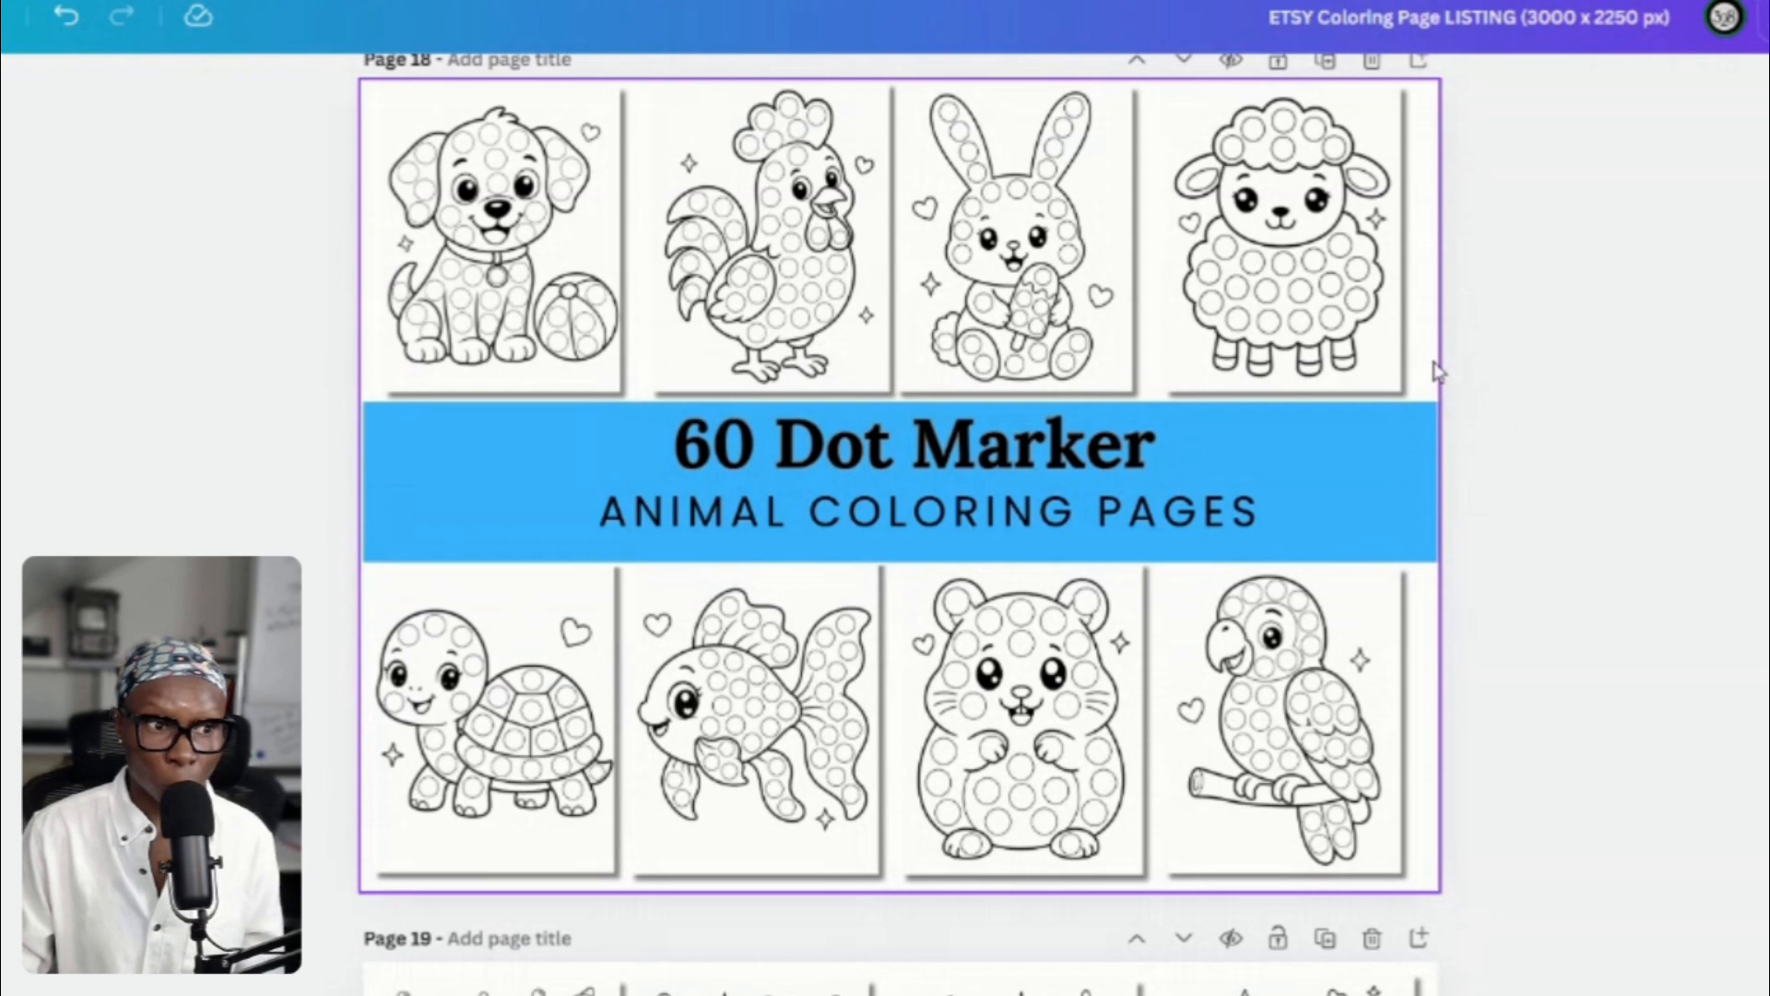
scroll(1426, 378, "up", 2)
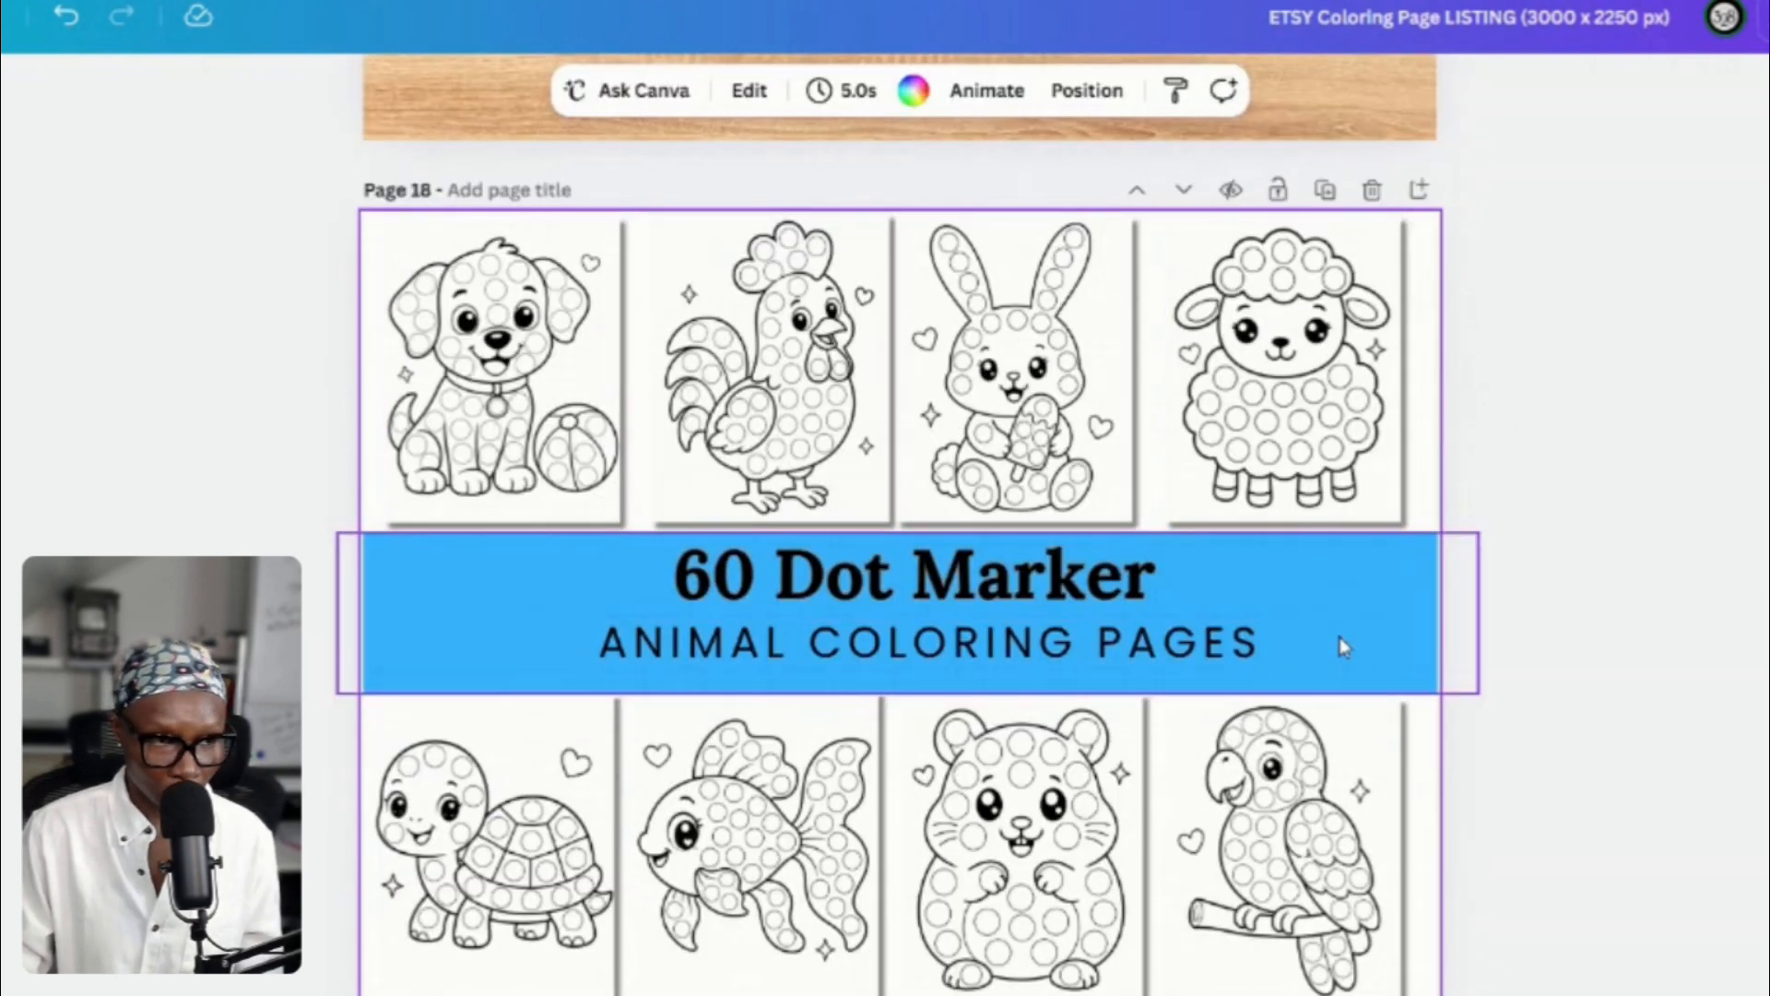
left_click(1437, 286)
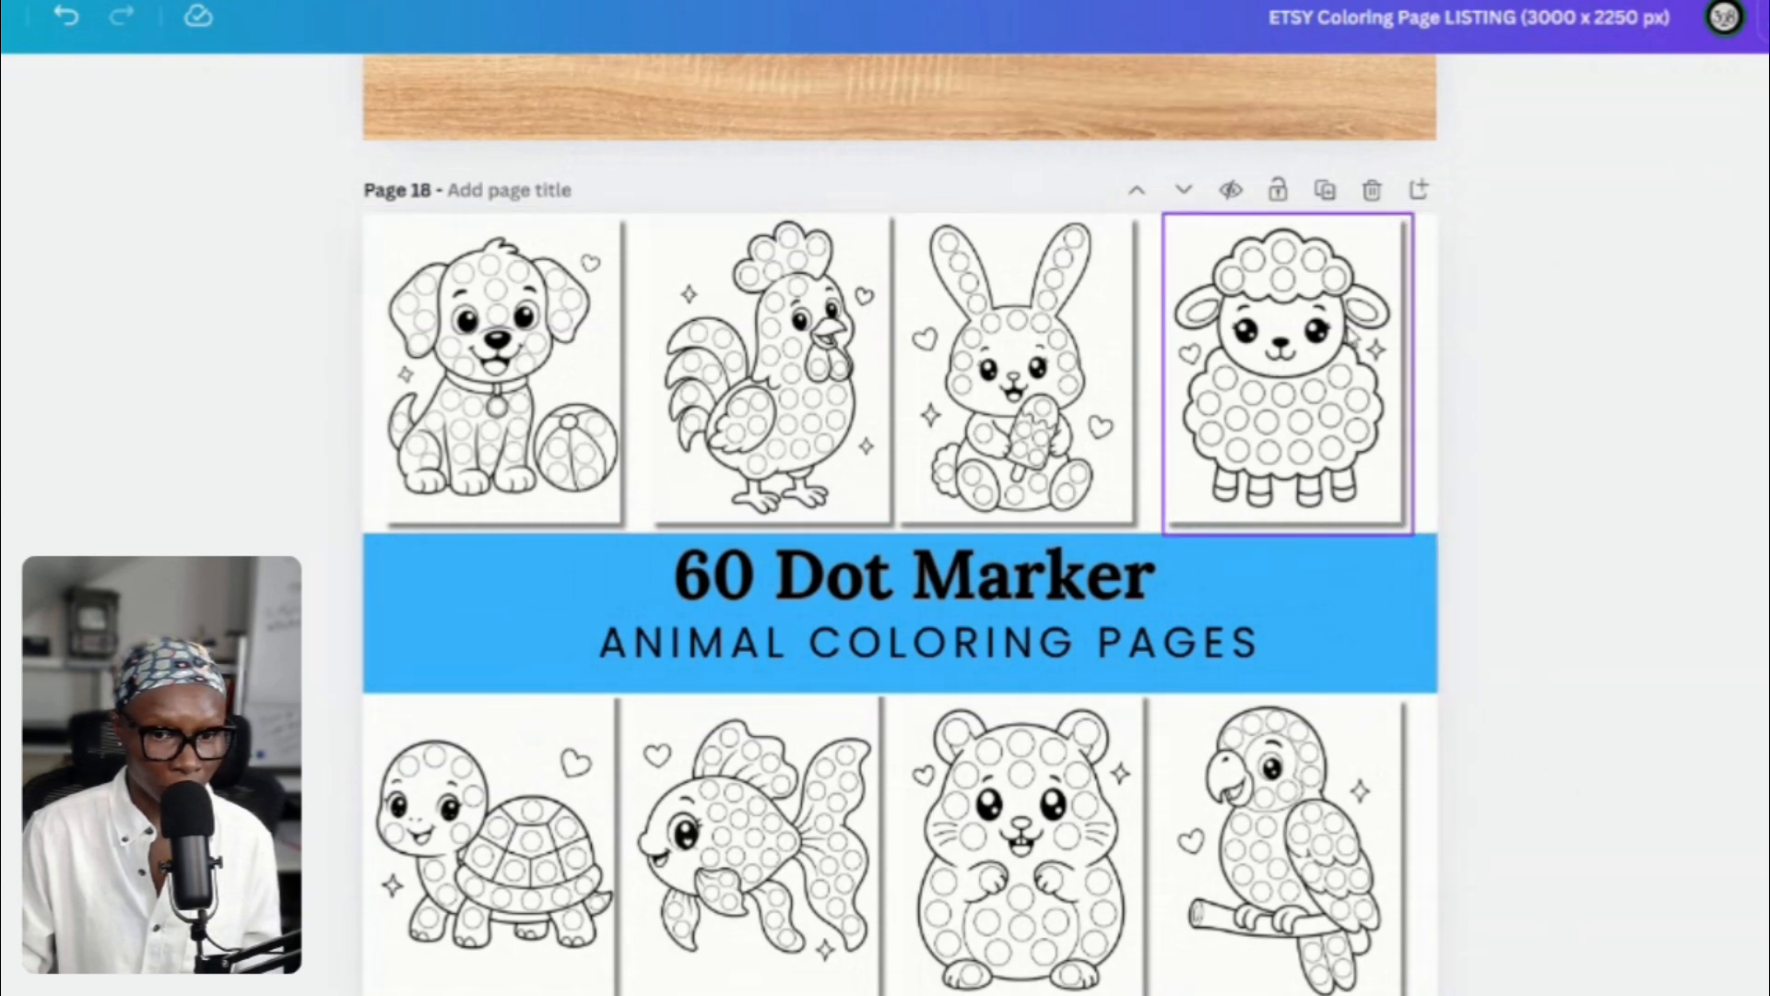
left_click(1420, 316)
left_click(987, 91)
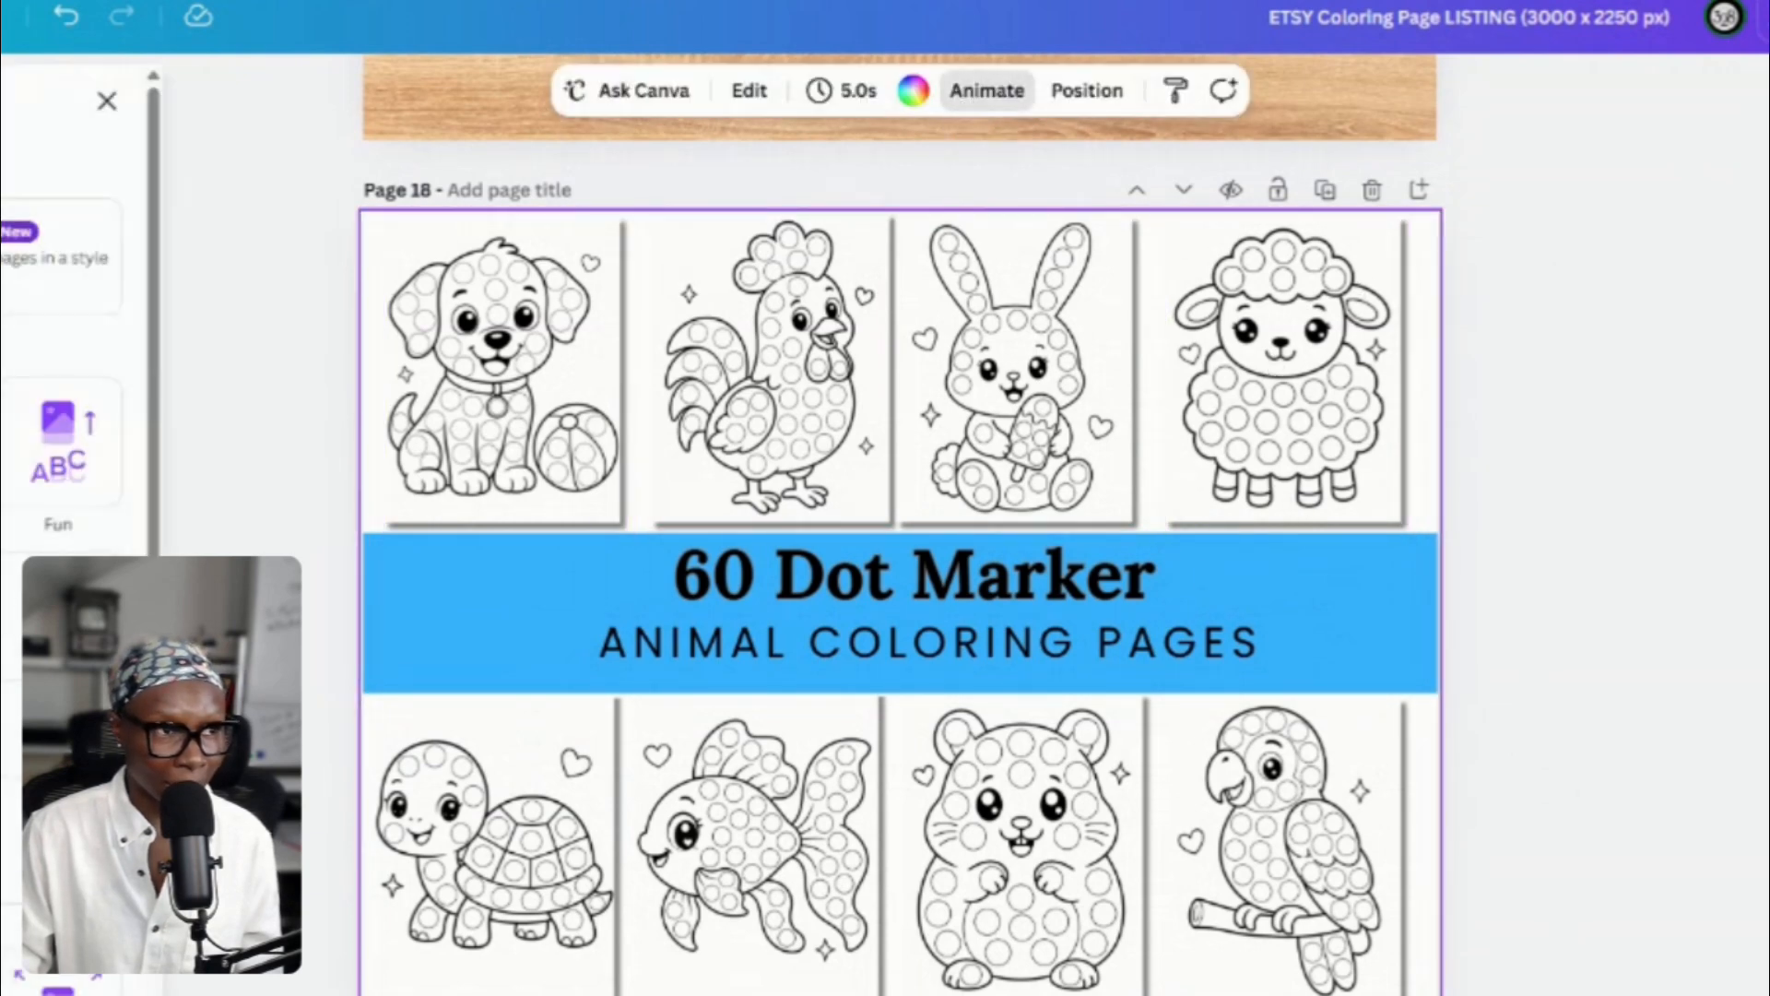
left_click(56, 461)
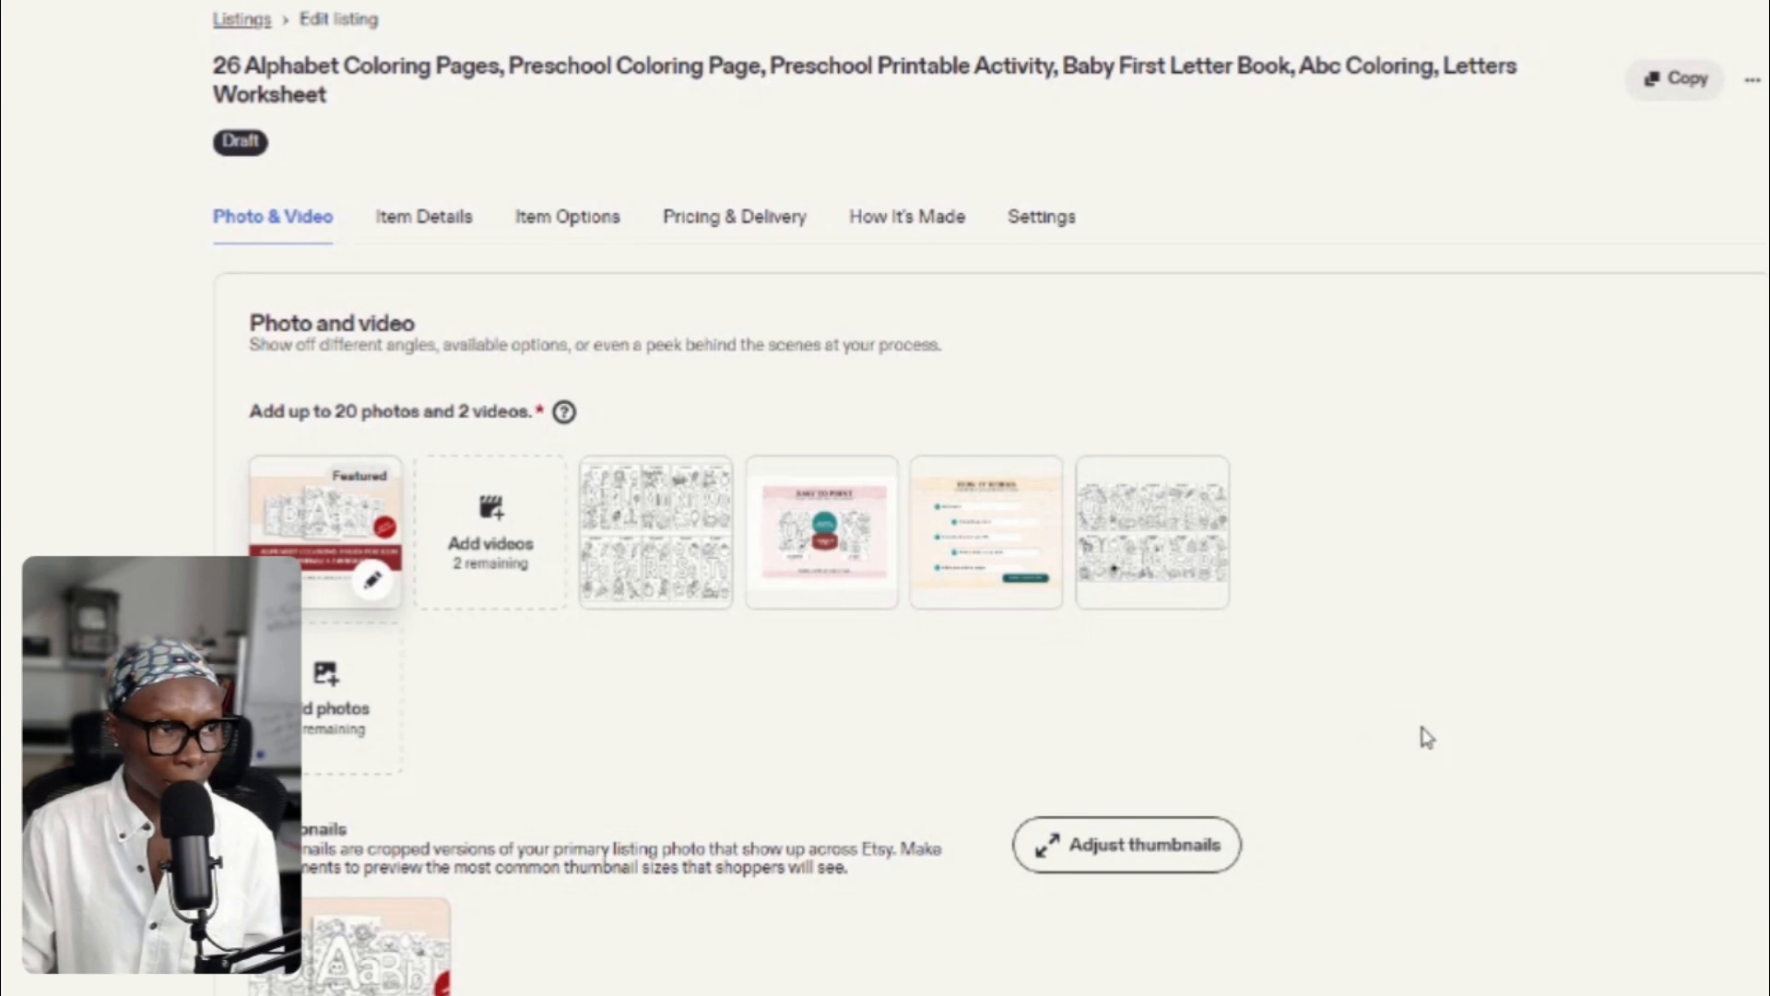
Switch back to the Etsy draft listing and start adding a file to its digital files.
scroll(720, 769, "down", 2)
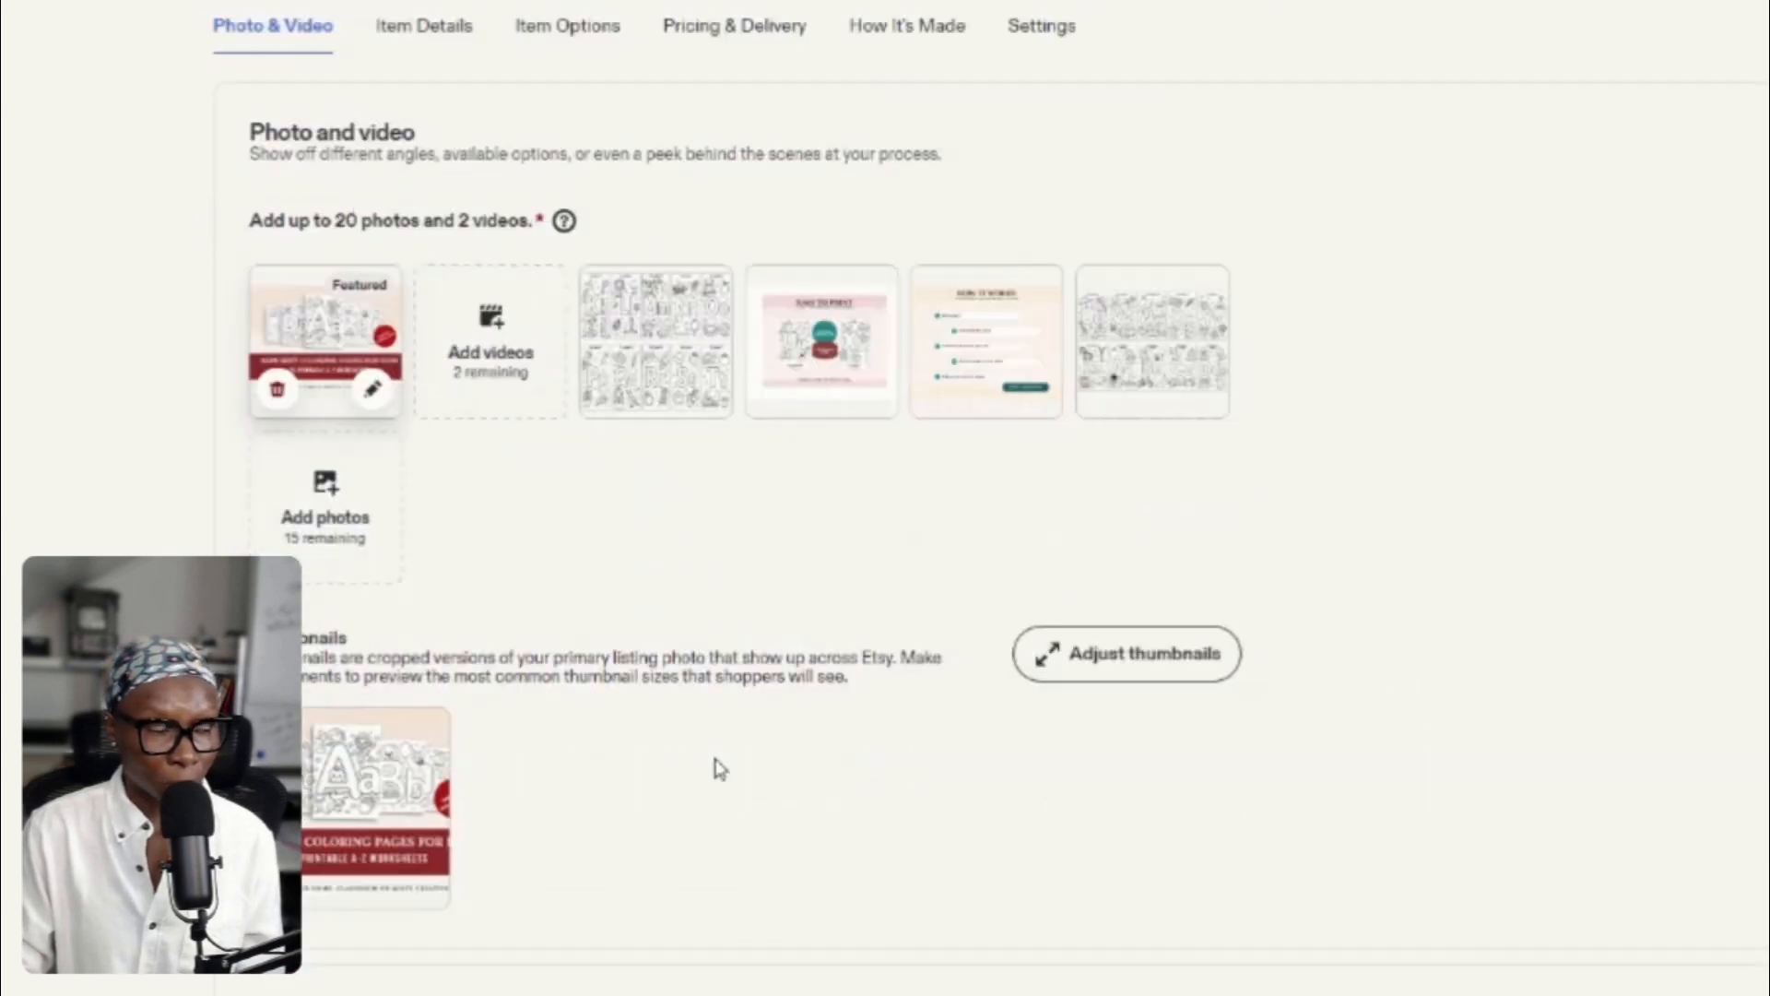
scroll(720, 769, "down", 10)
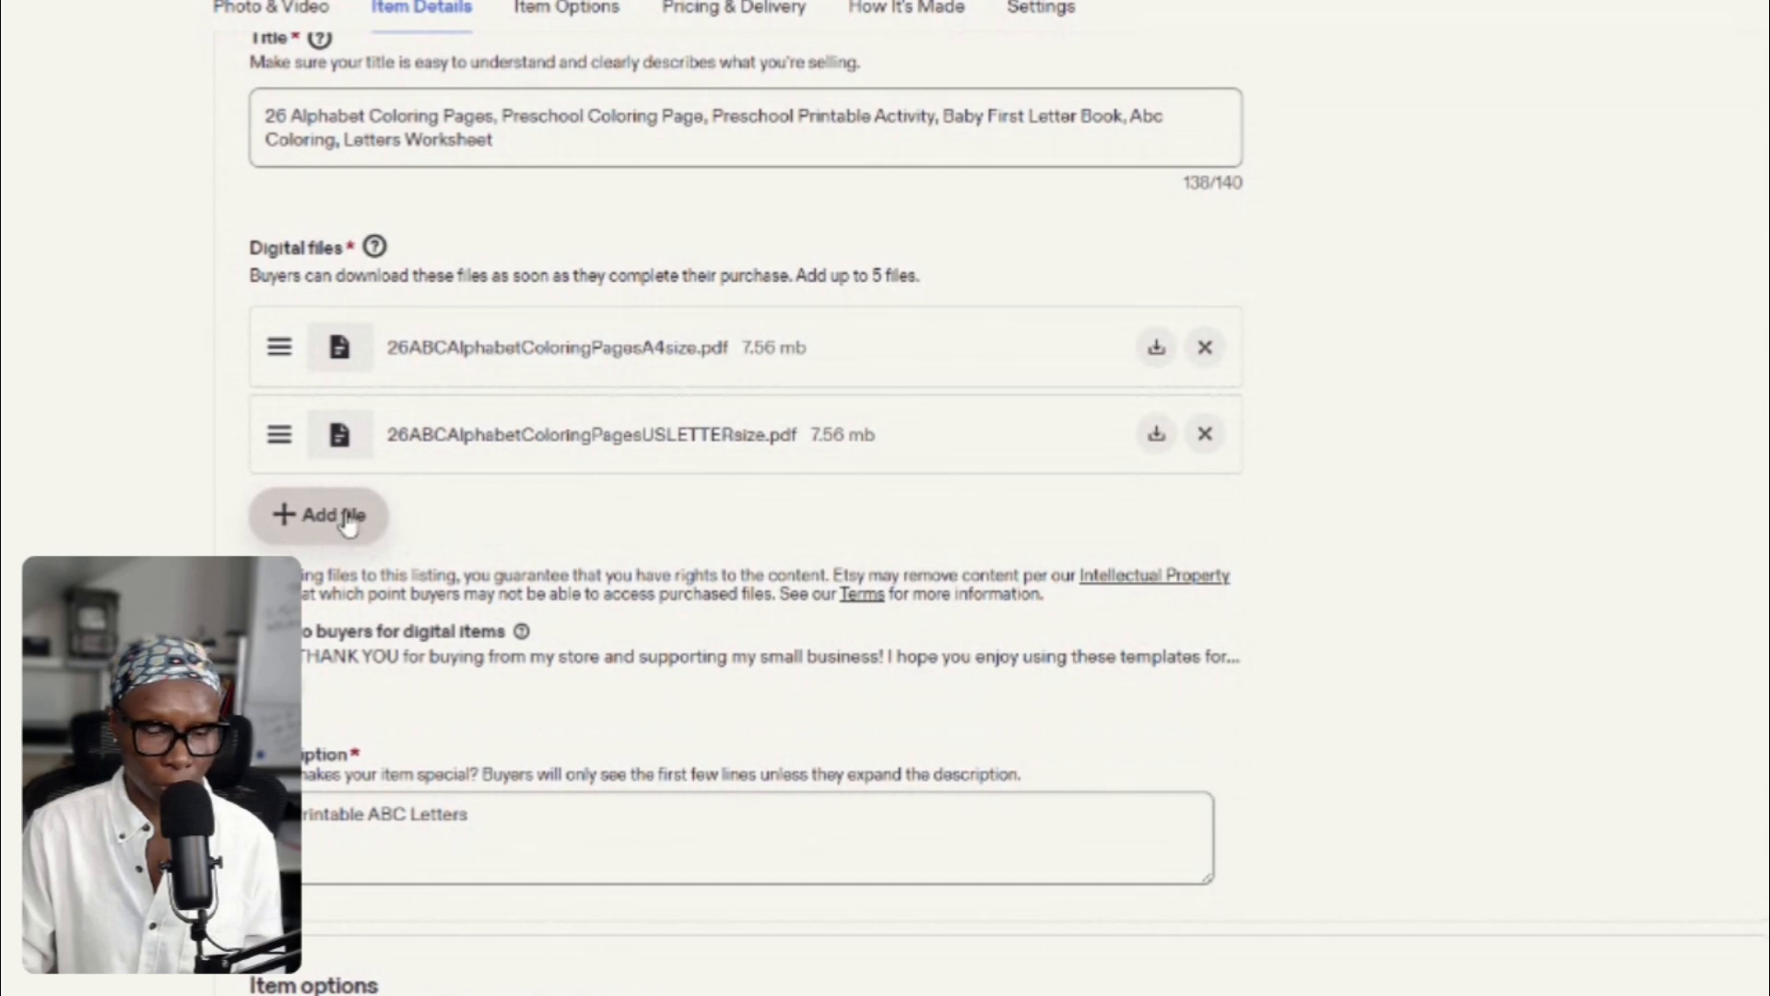
left_click(347, 522)
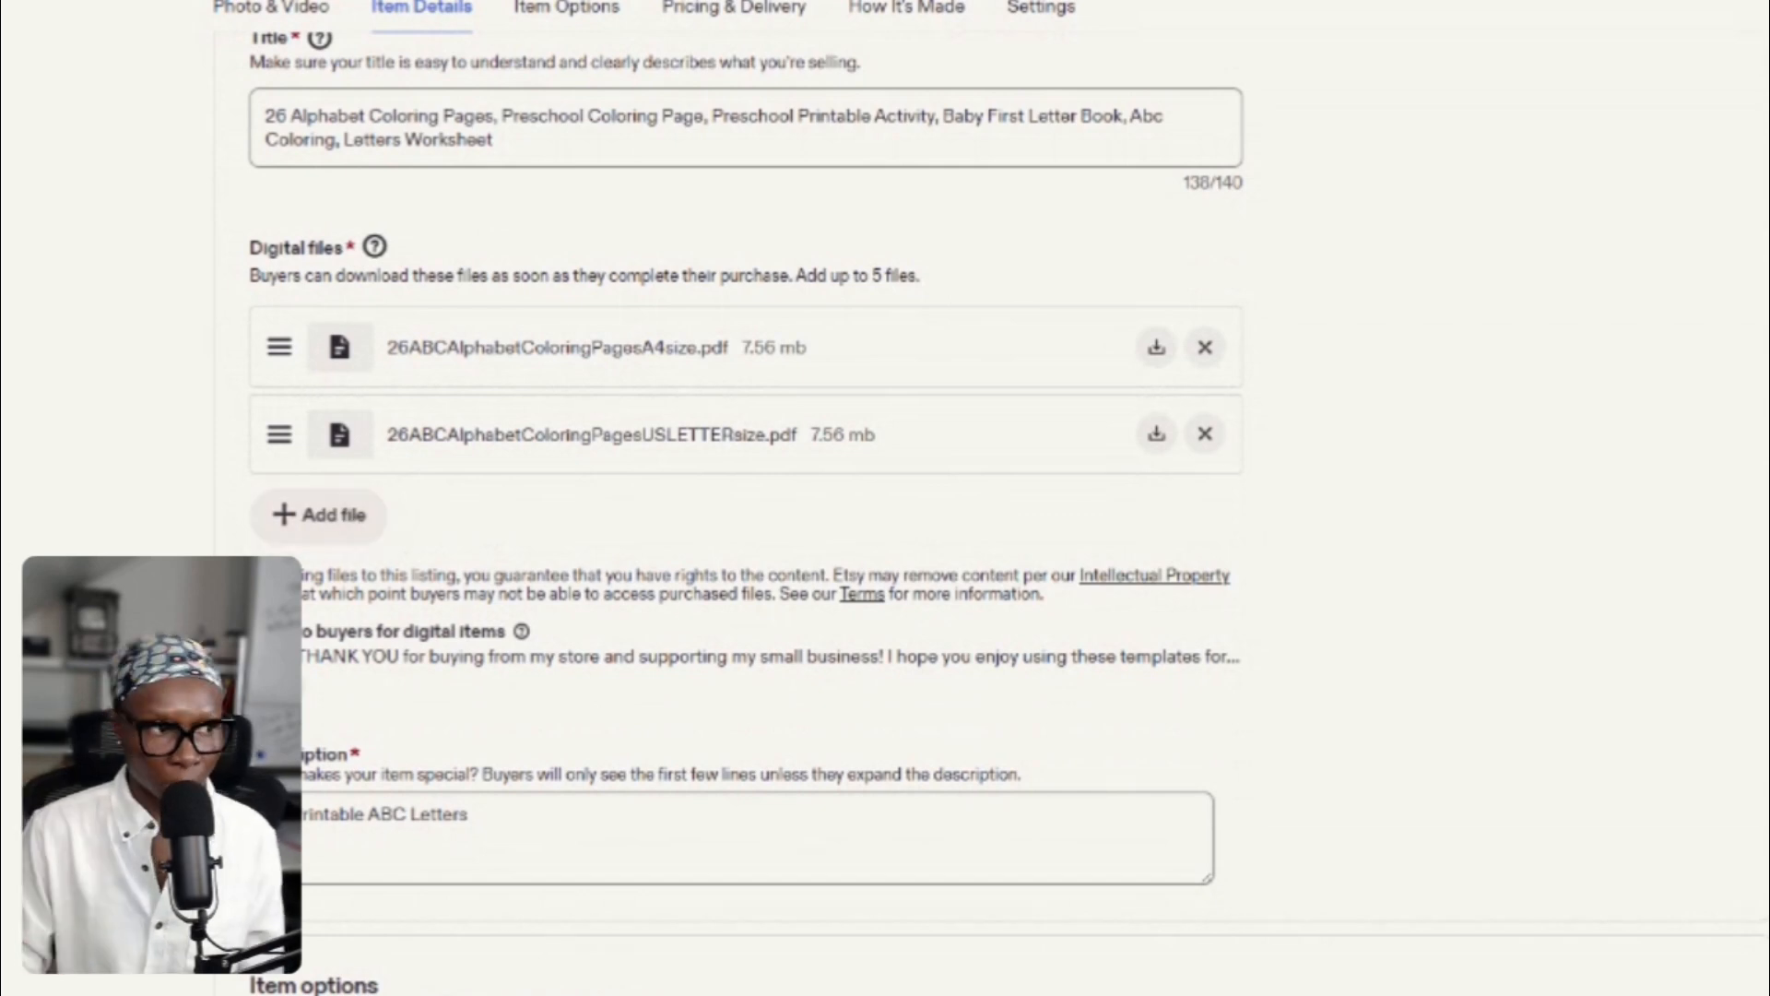
left_click(329, 530)
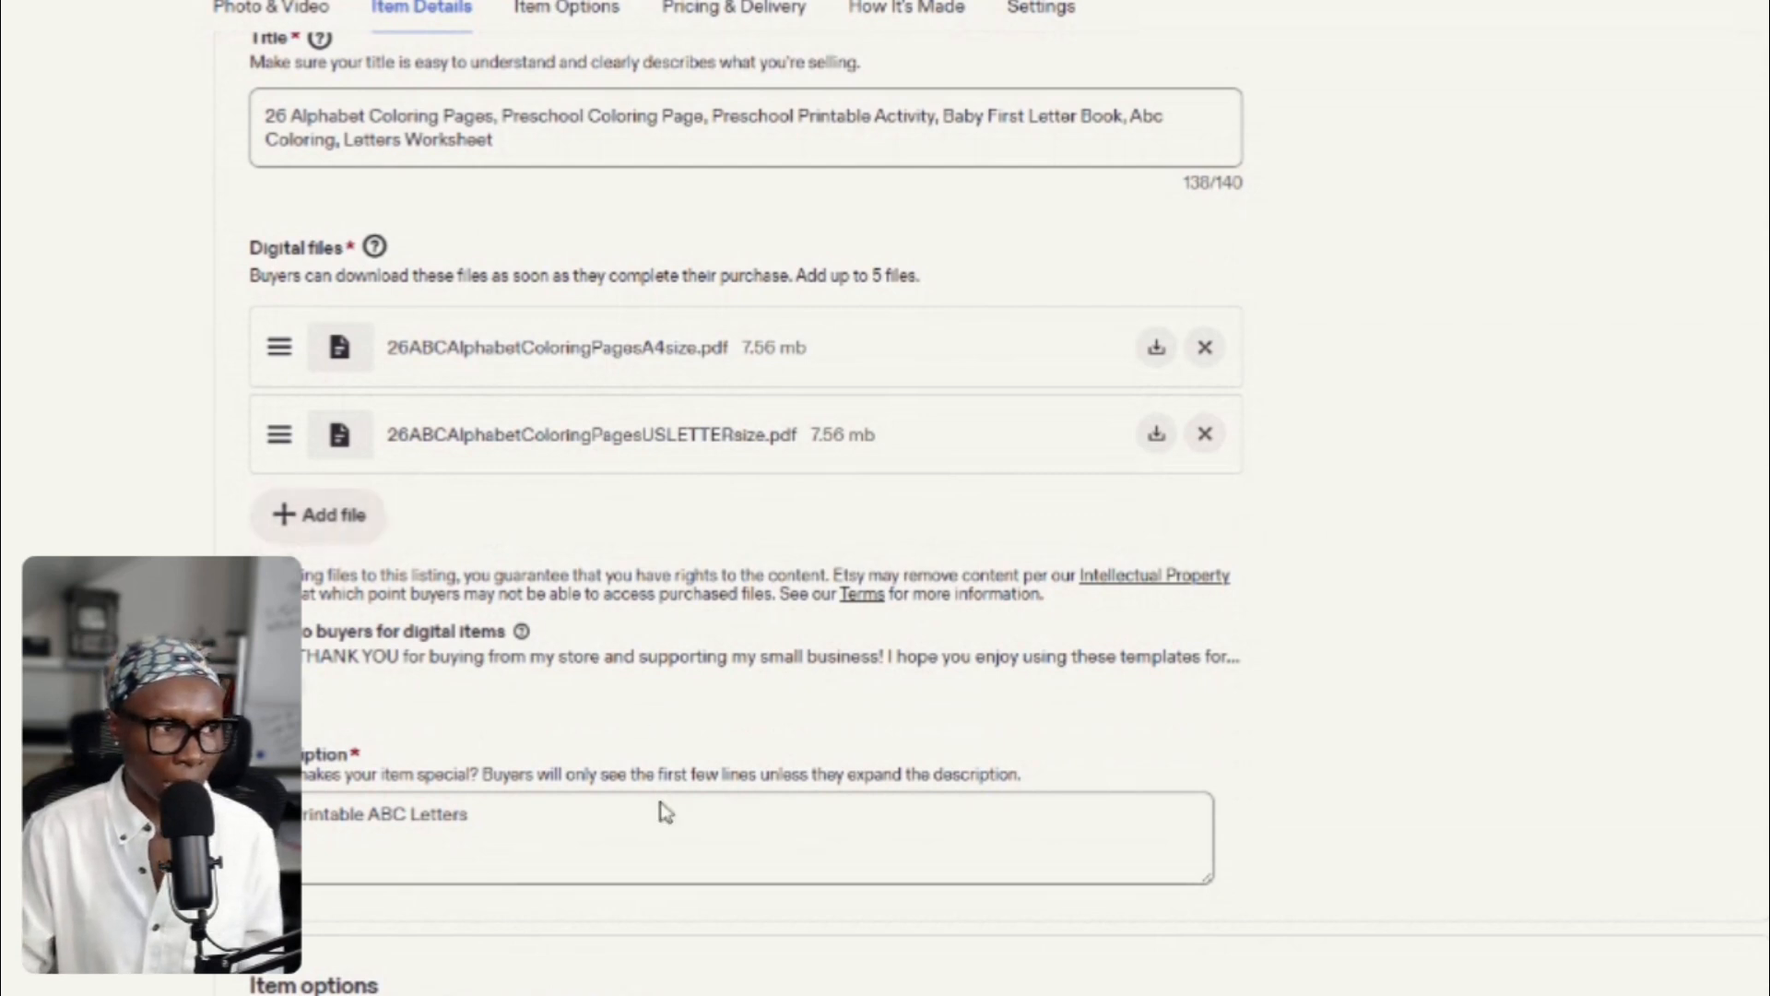
Review the listing's title and read through its description in the item details.
scroll(660, 810, "up", 3)
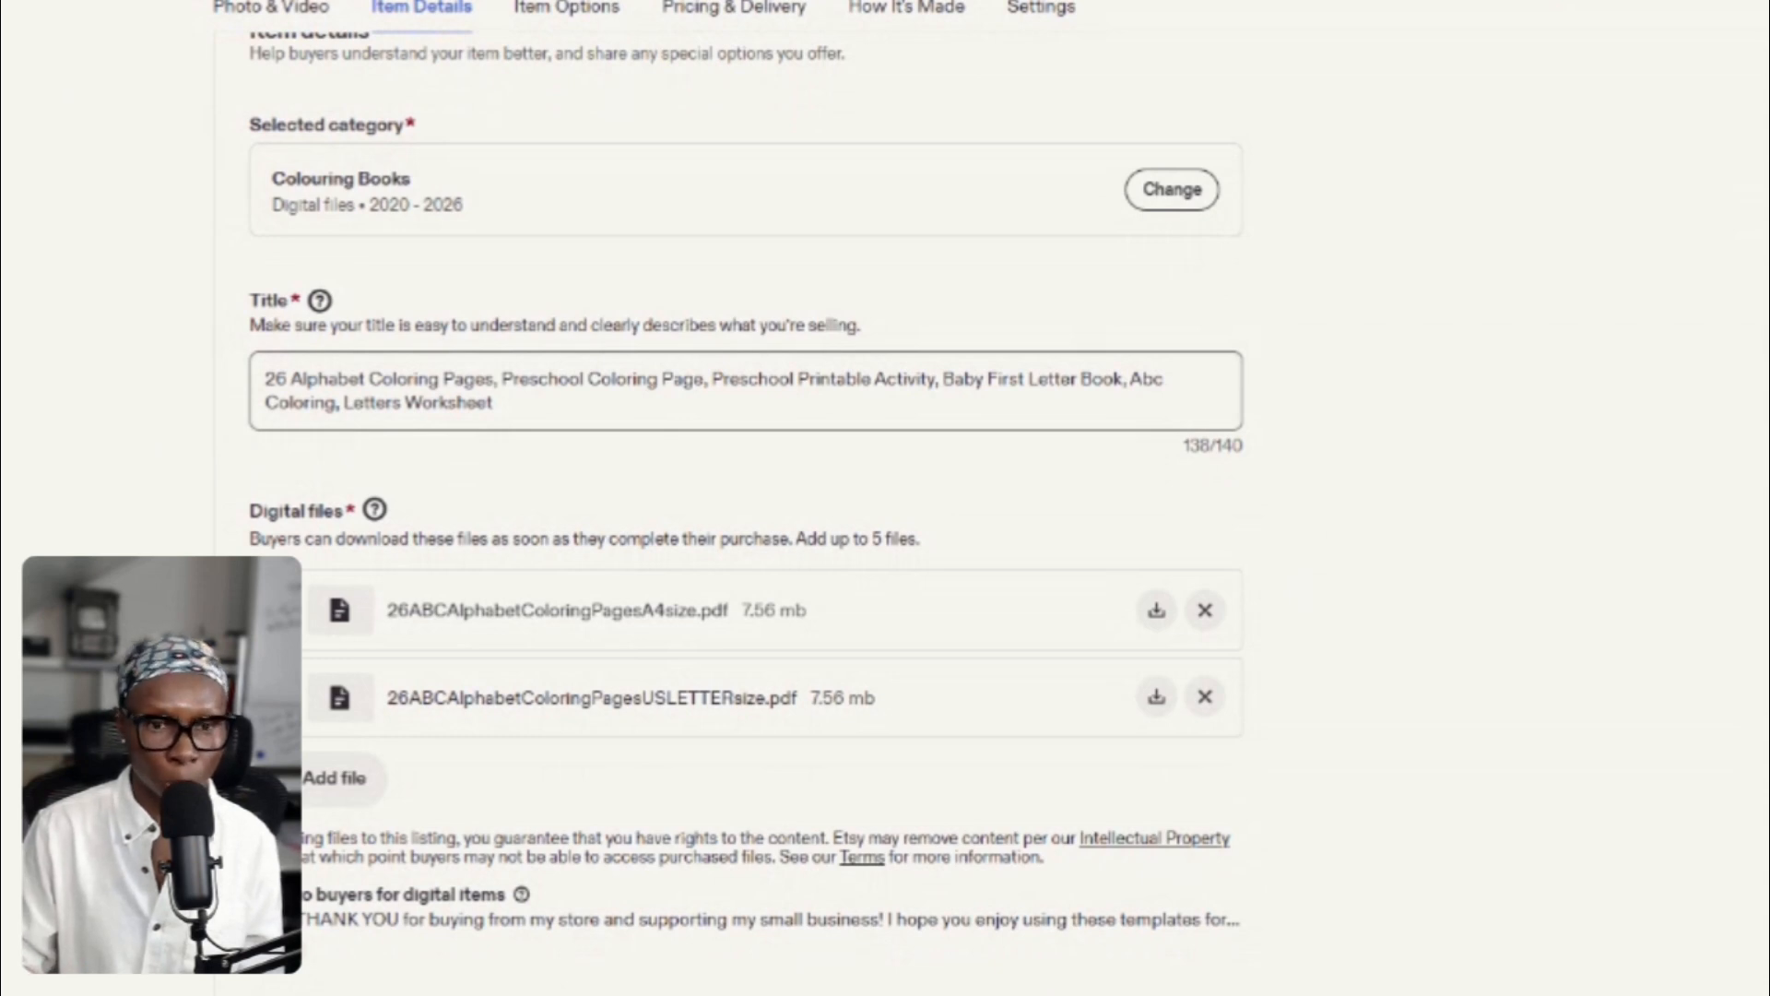
left_click(674, 379)
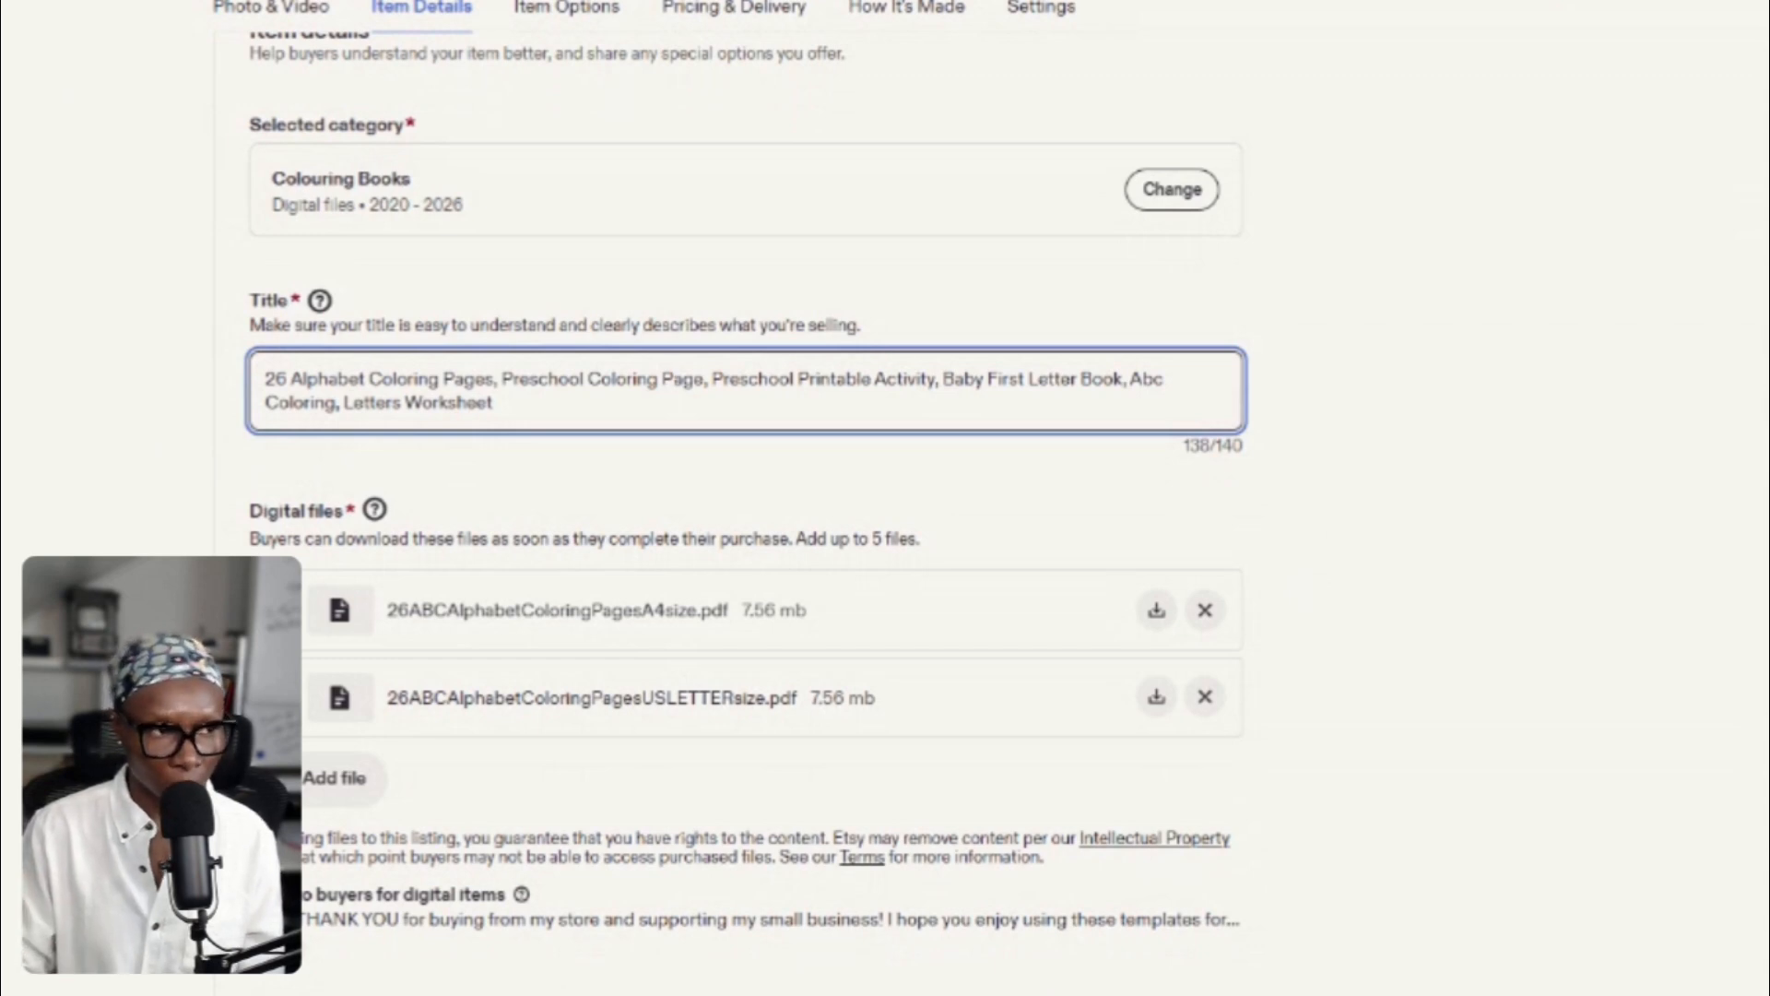
scroll(746, 498, "down", 2)
scroll(924, 534, "down", 5)
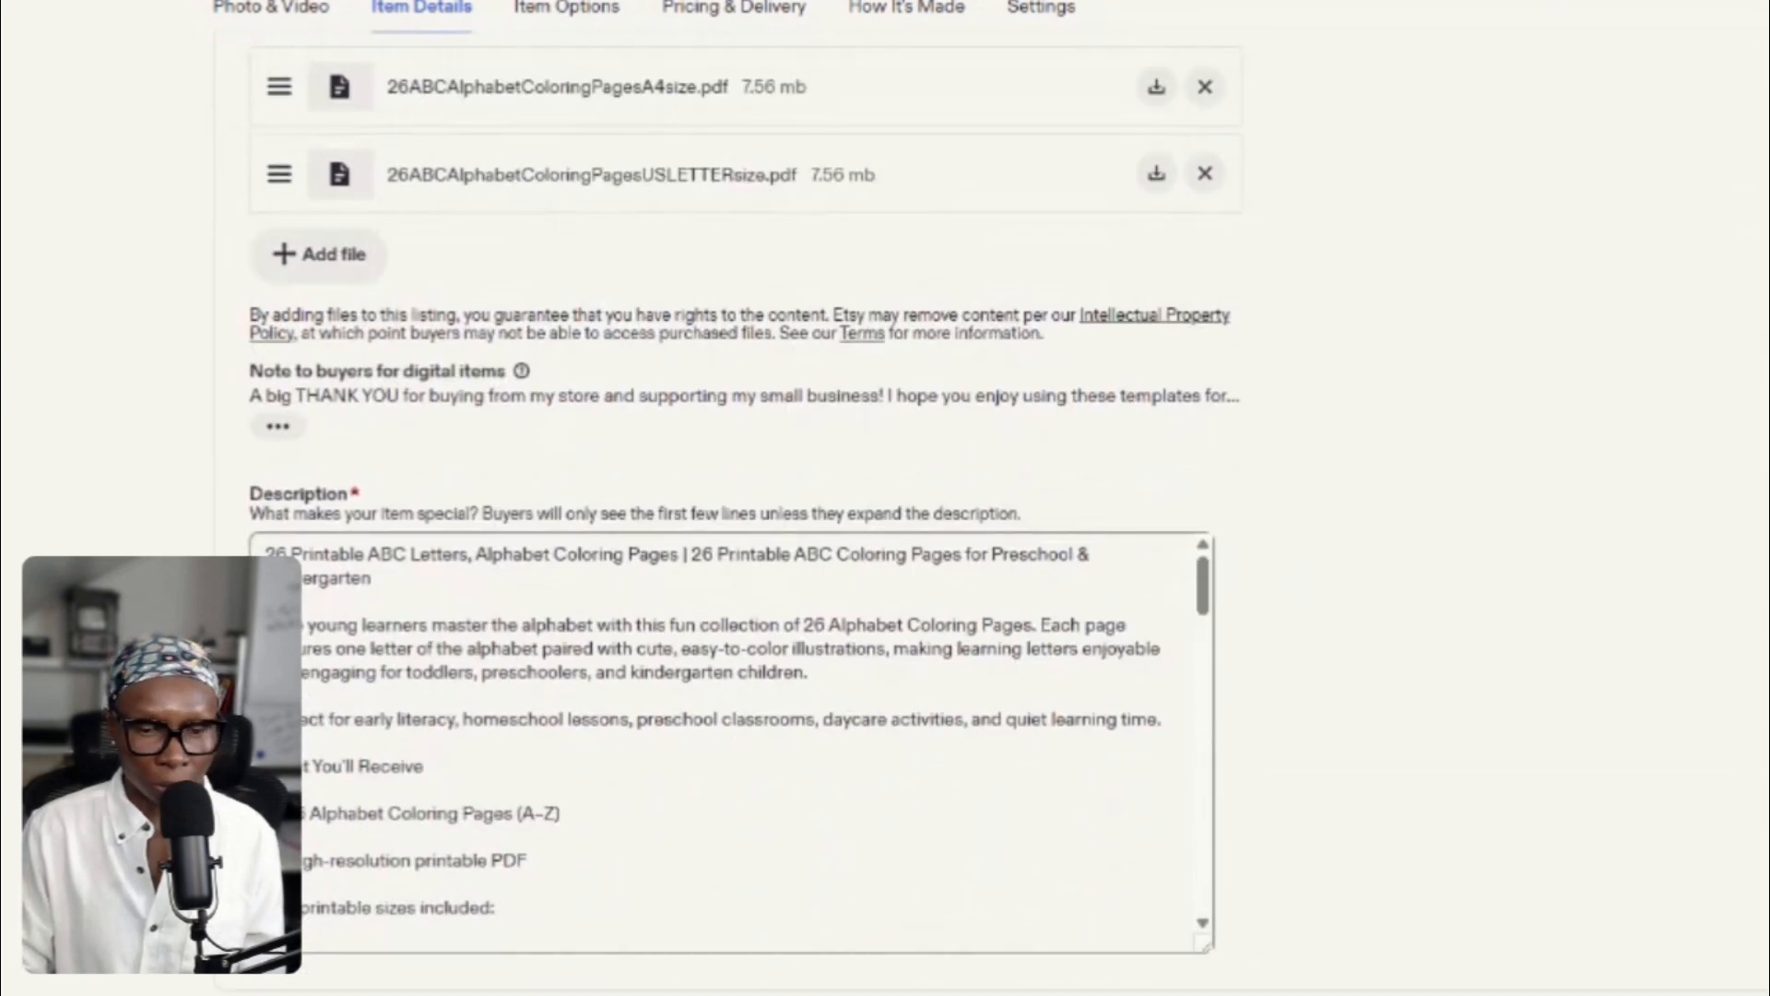
scroll(728, 737, "down", 2)
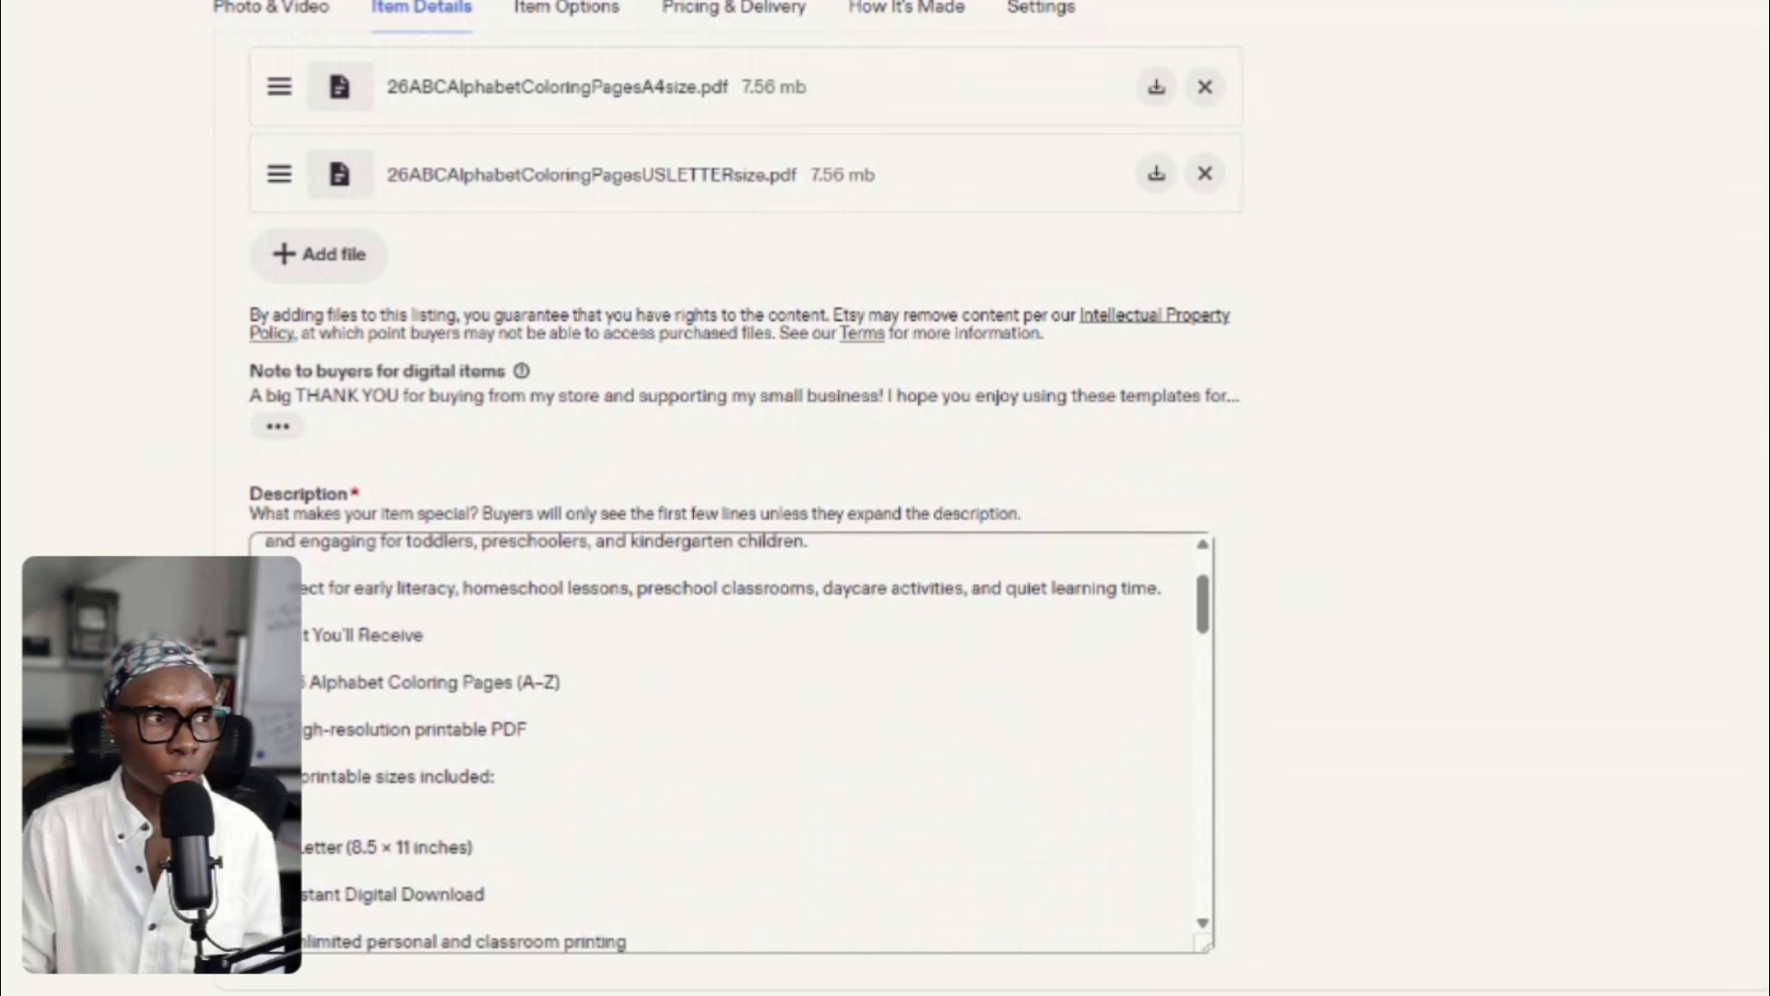
scroll(729, 737, "up", 2)
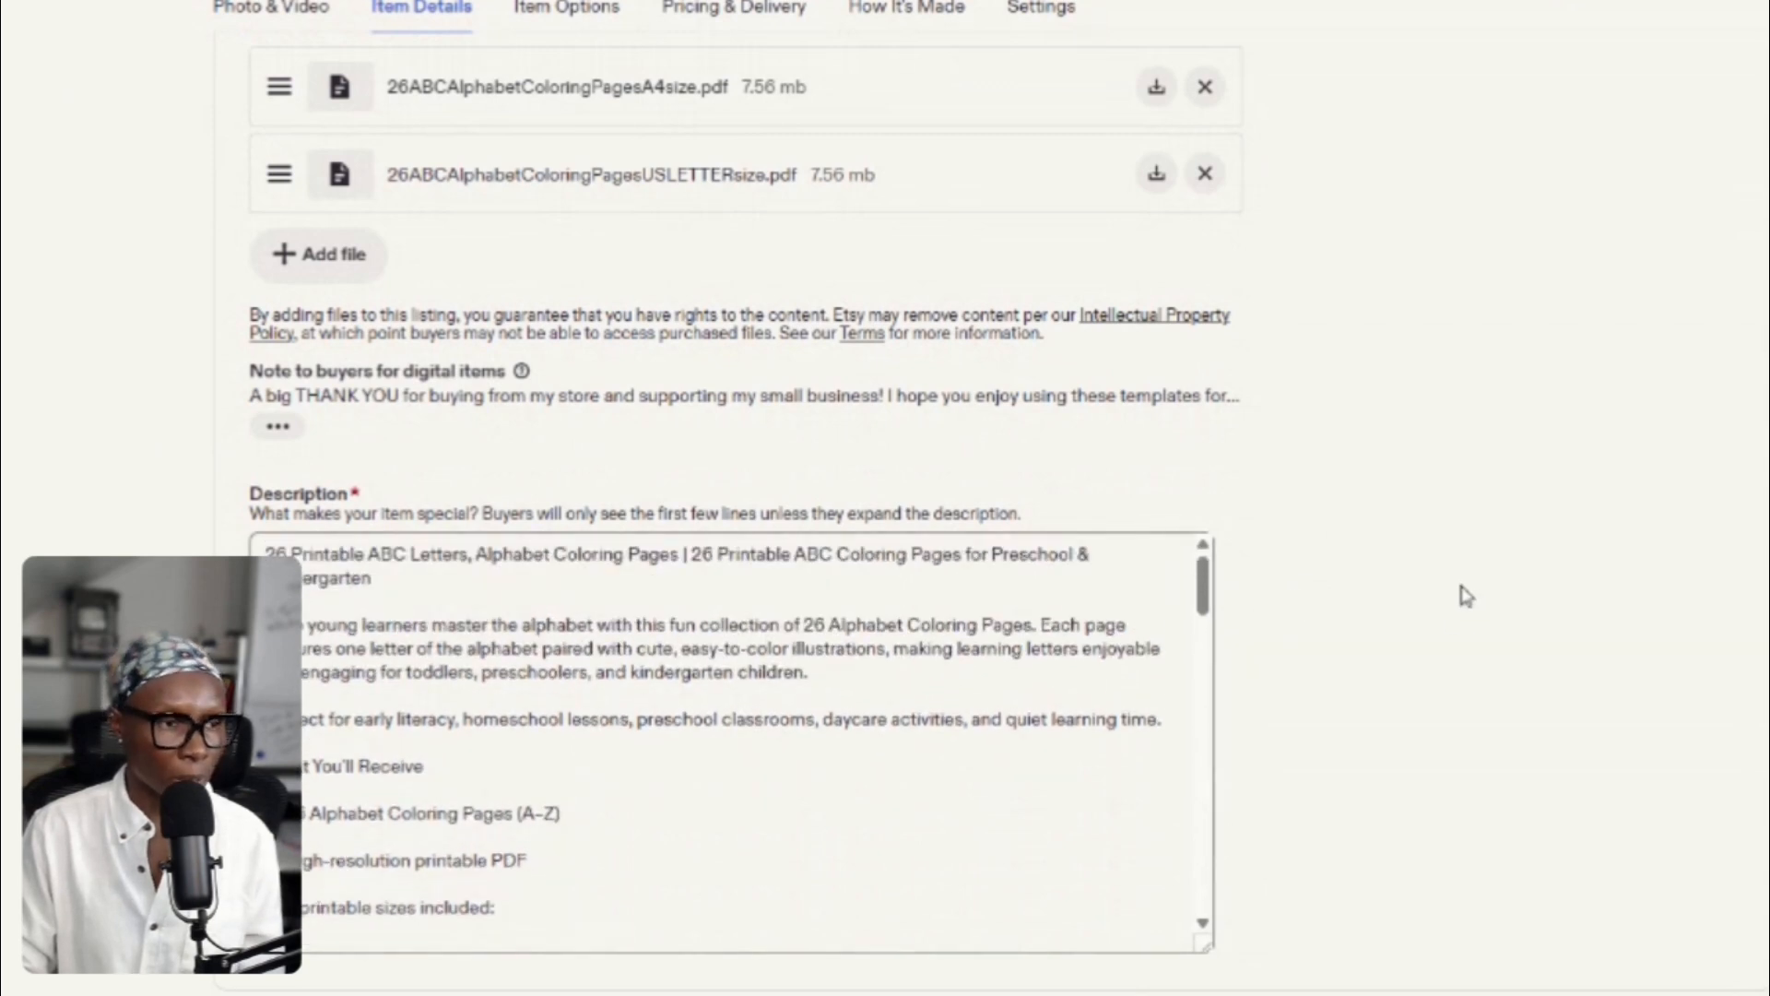
scroll(1452, 604, "down", 3)
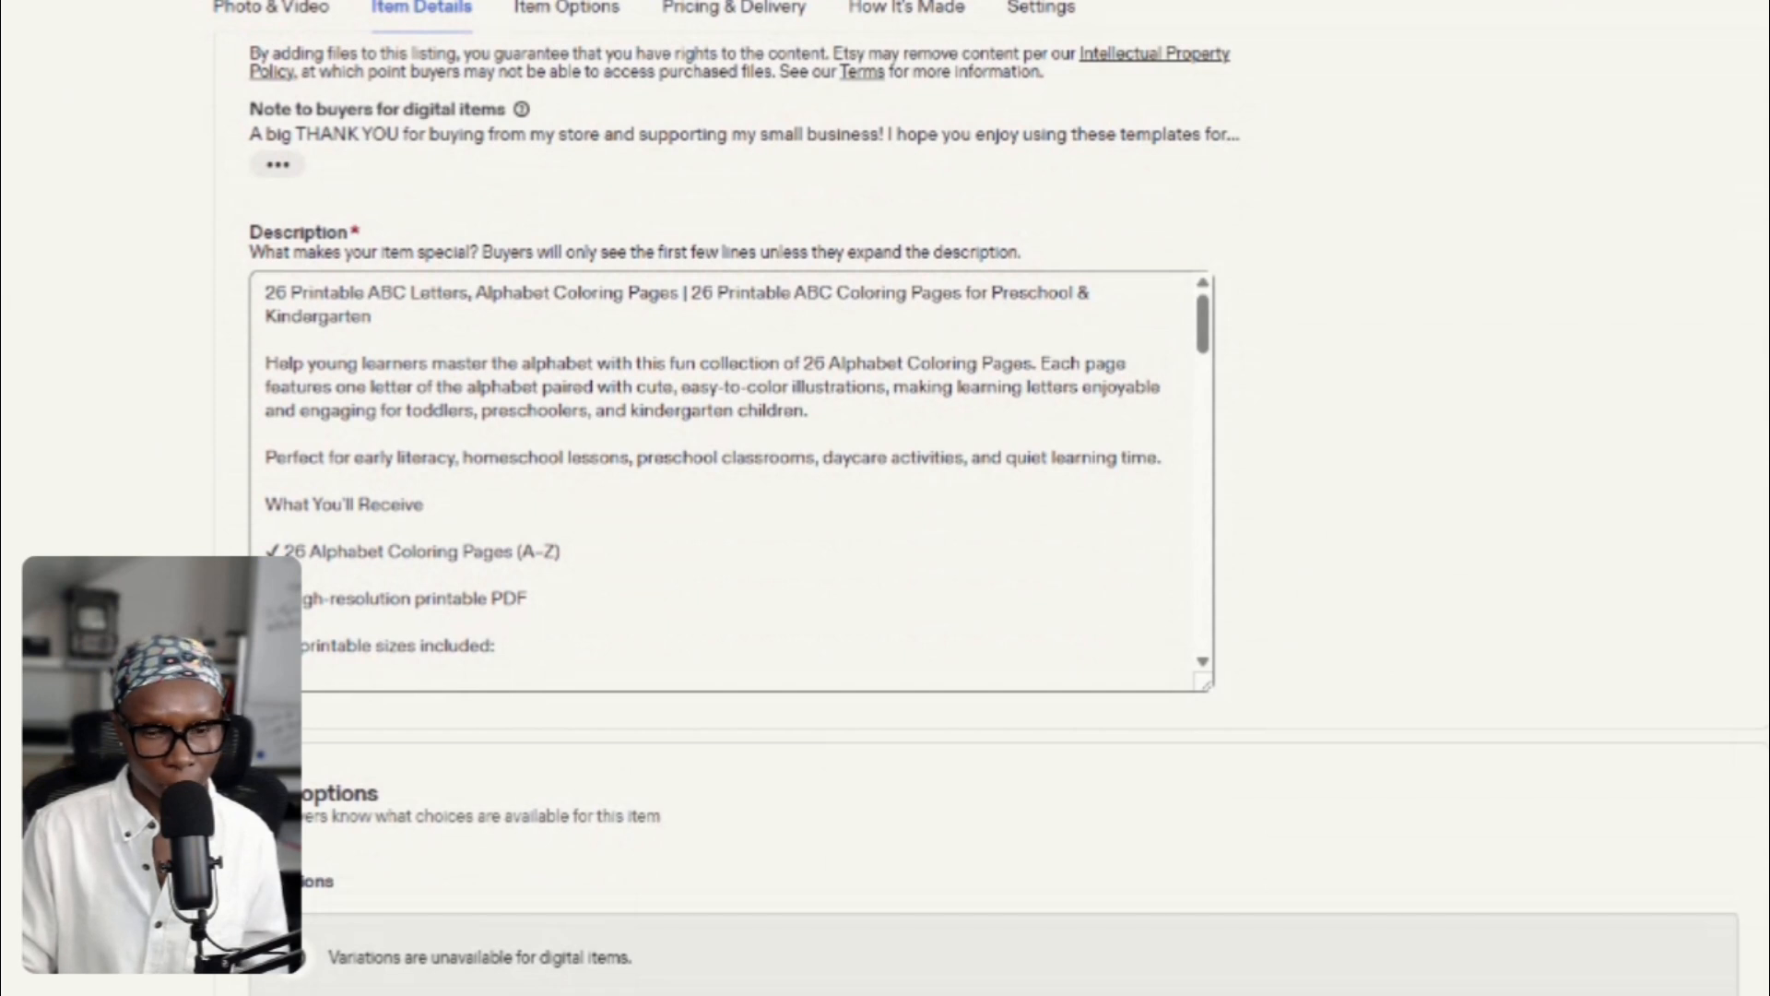
scroll(728, 480, "down", 2)
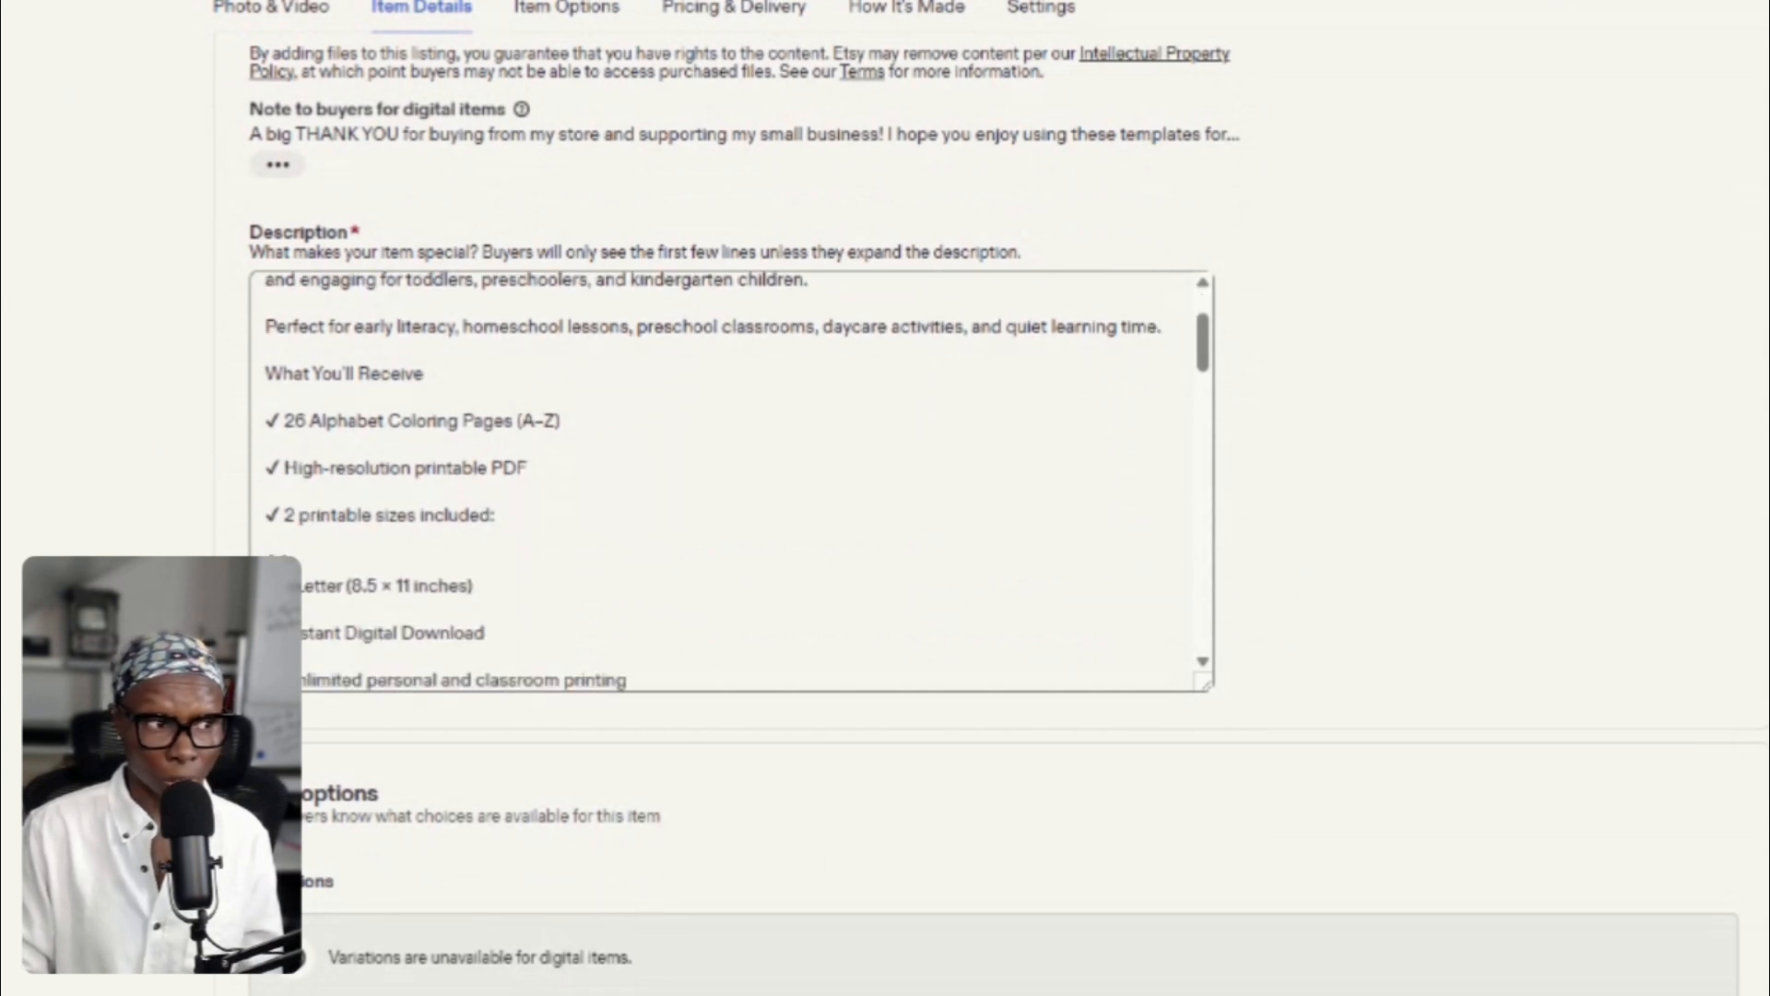
scroll(1014, 553, "down", 12)
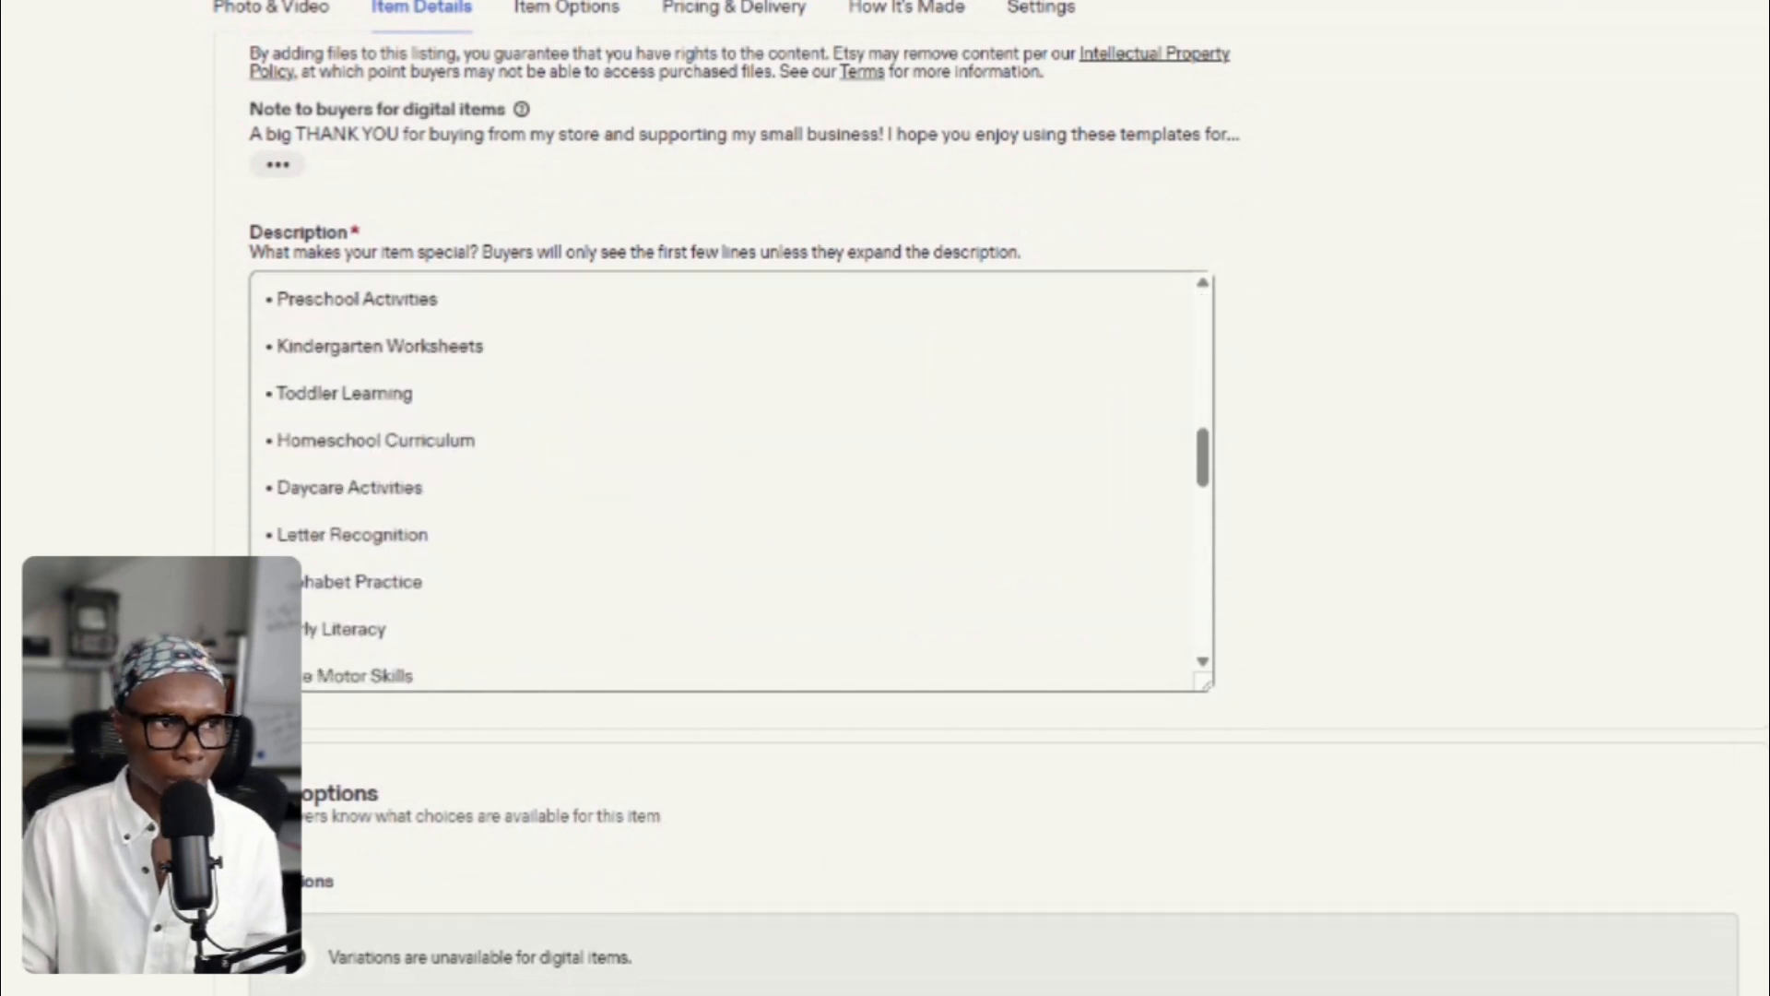
Check the listing's tags in the attributes section and return to its photos and thumbnail.
scroll(1034, 698, "down", 7)
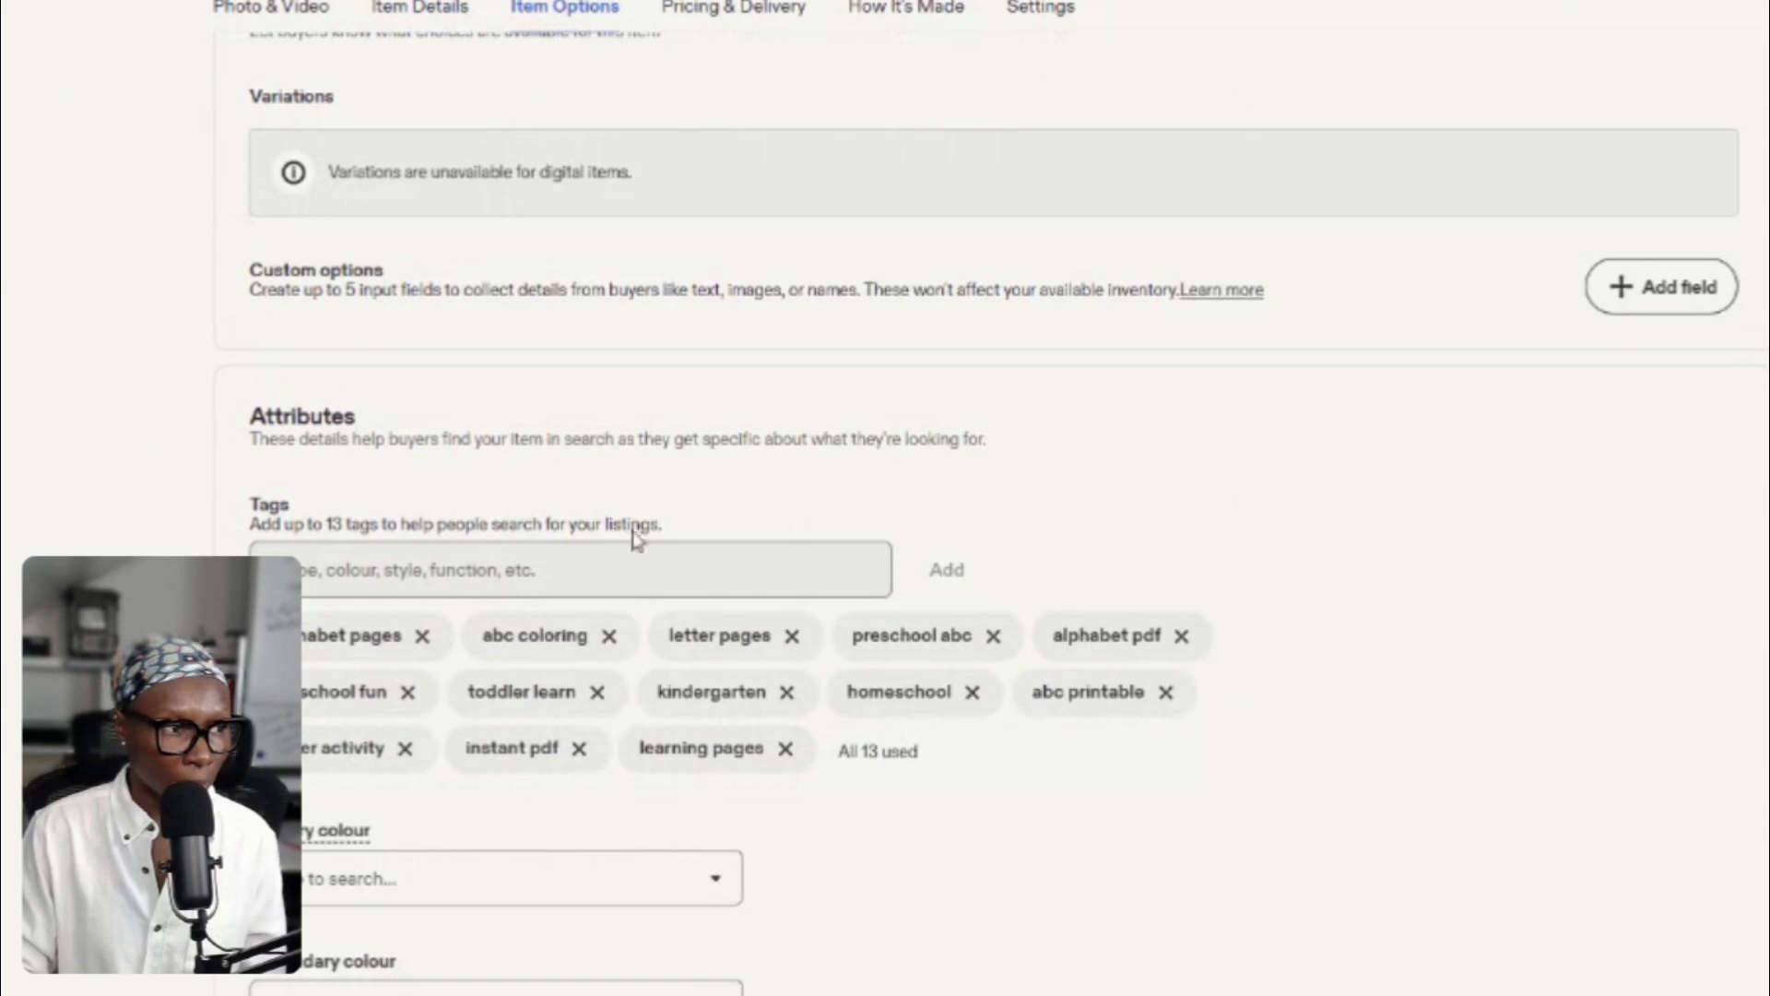
scroll(1396, 783, "down", 3)
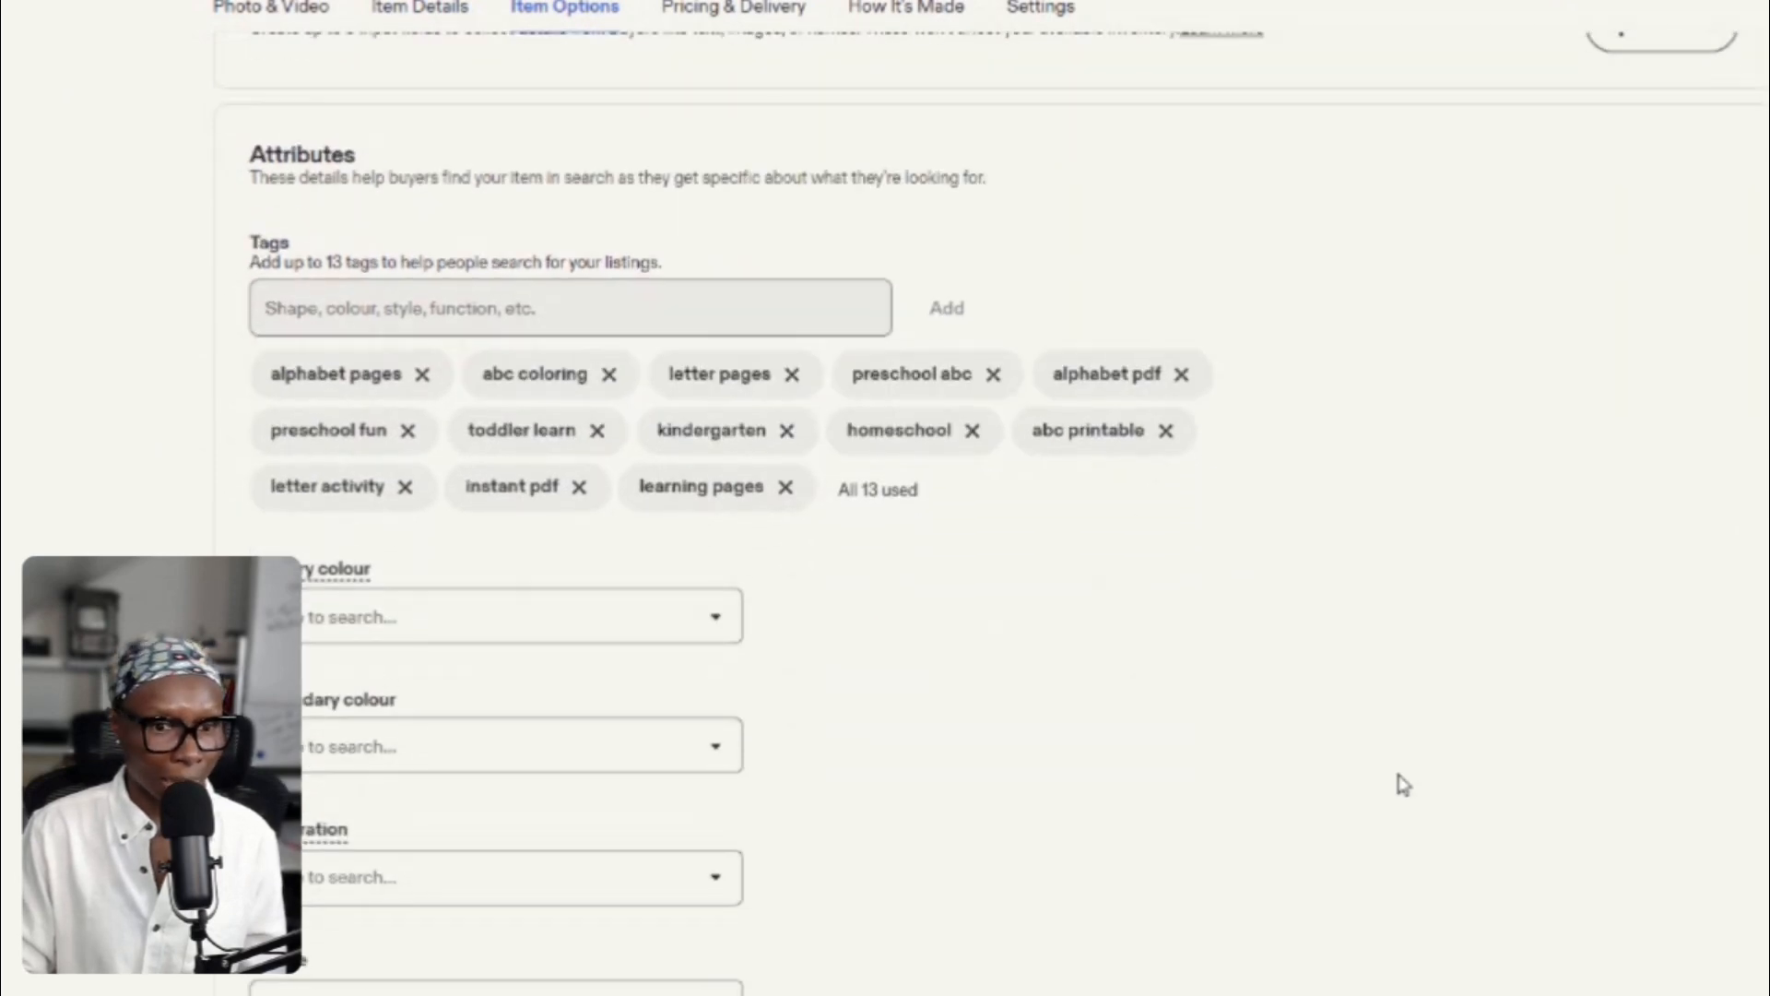
scroll(1396, 783, "up", 3)
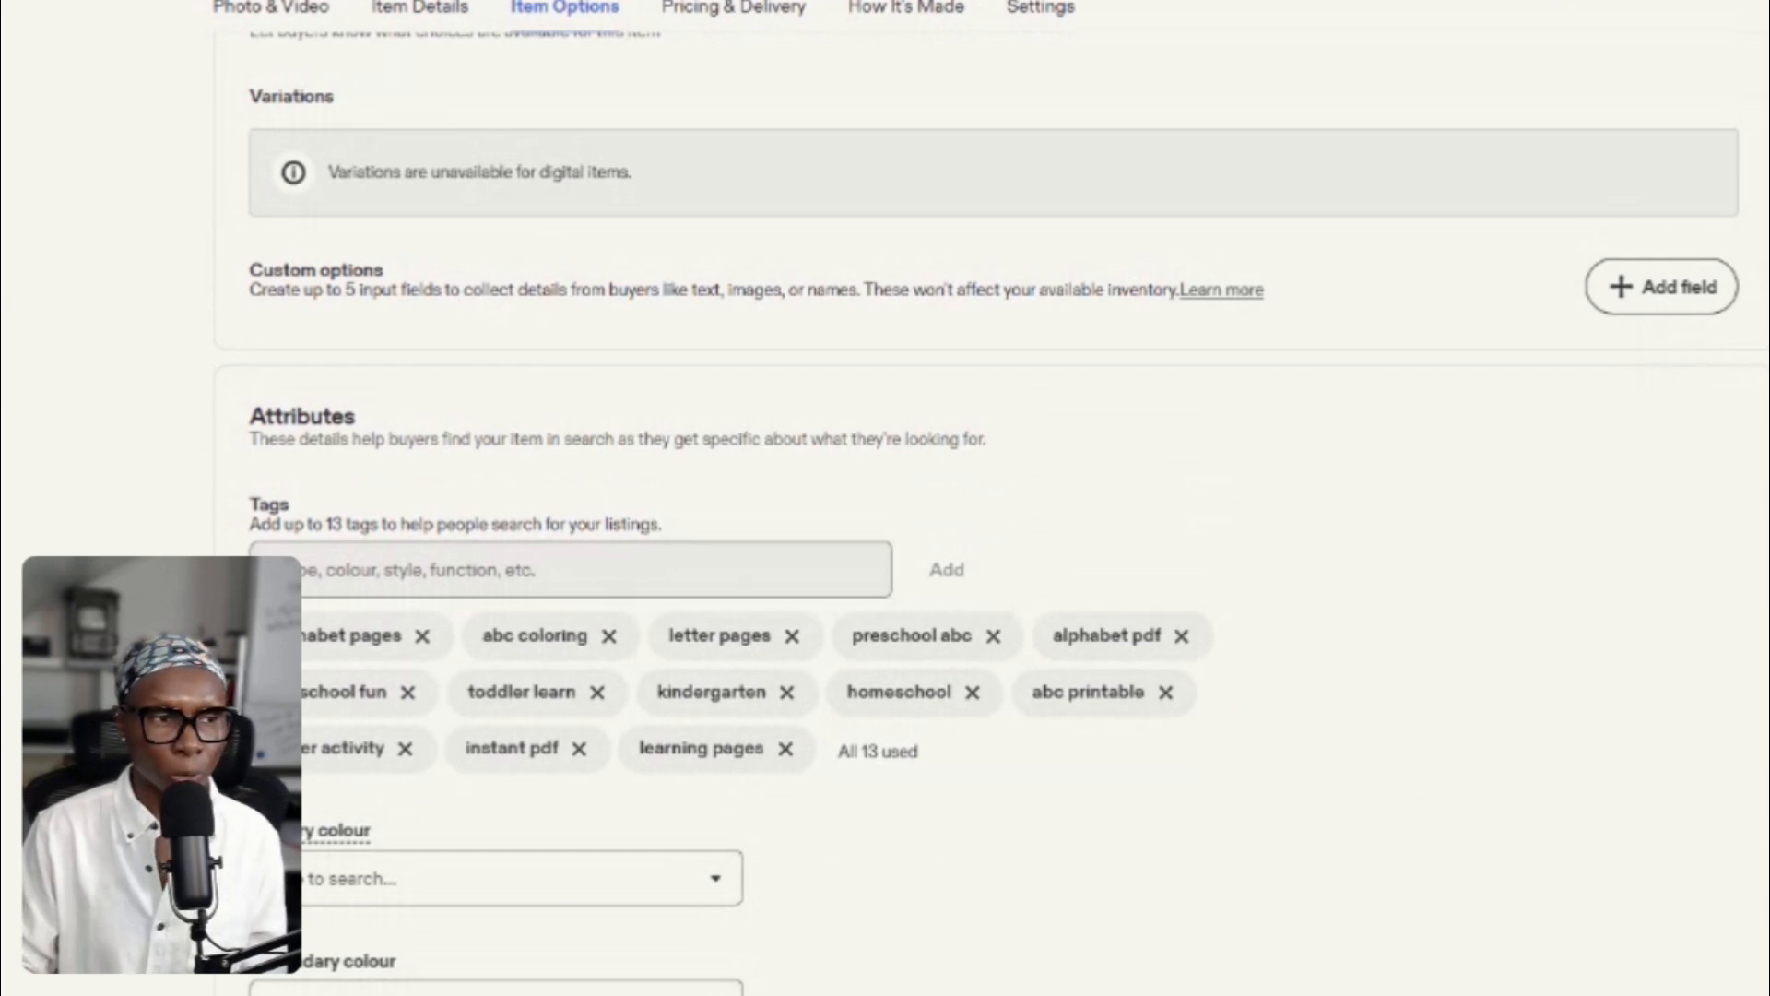
scroll(1410, 774, "up", 7)
scroll(1450, 781, "up", 20)
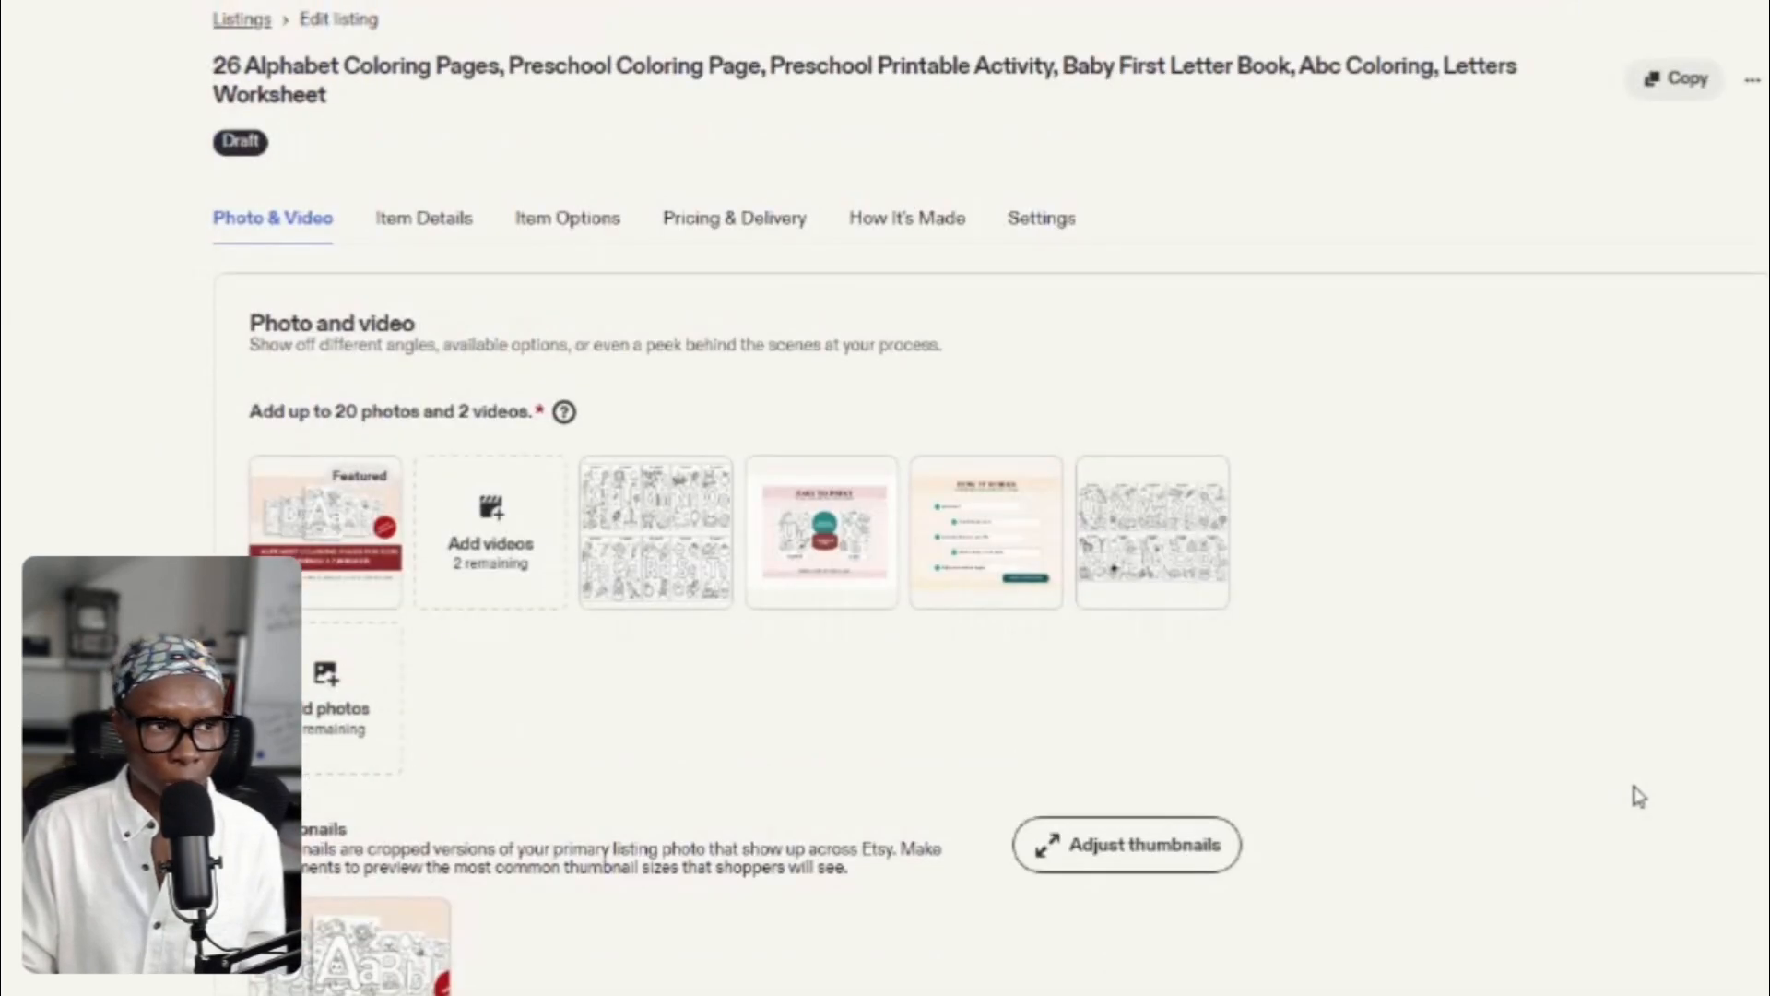
scroll(1638, 795, "down", 1)
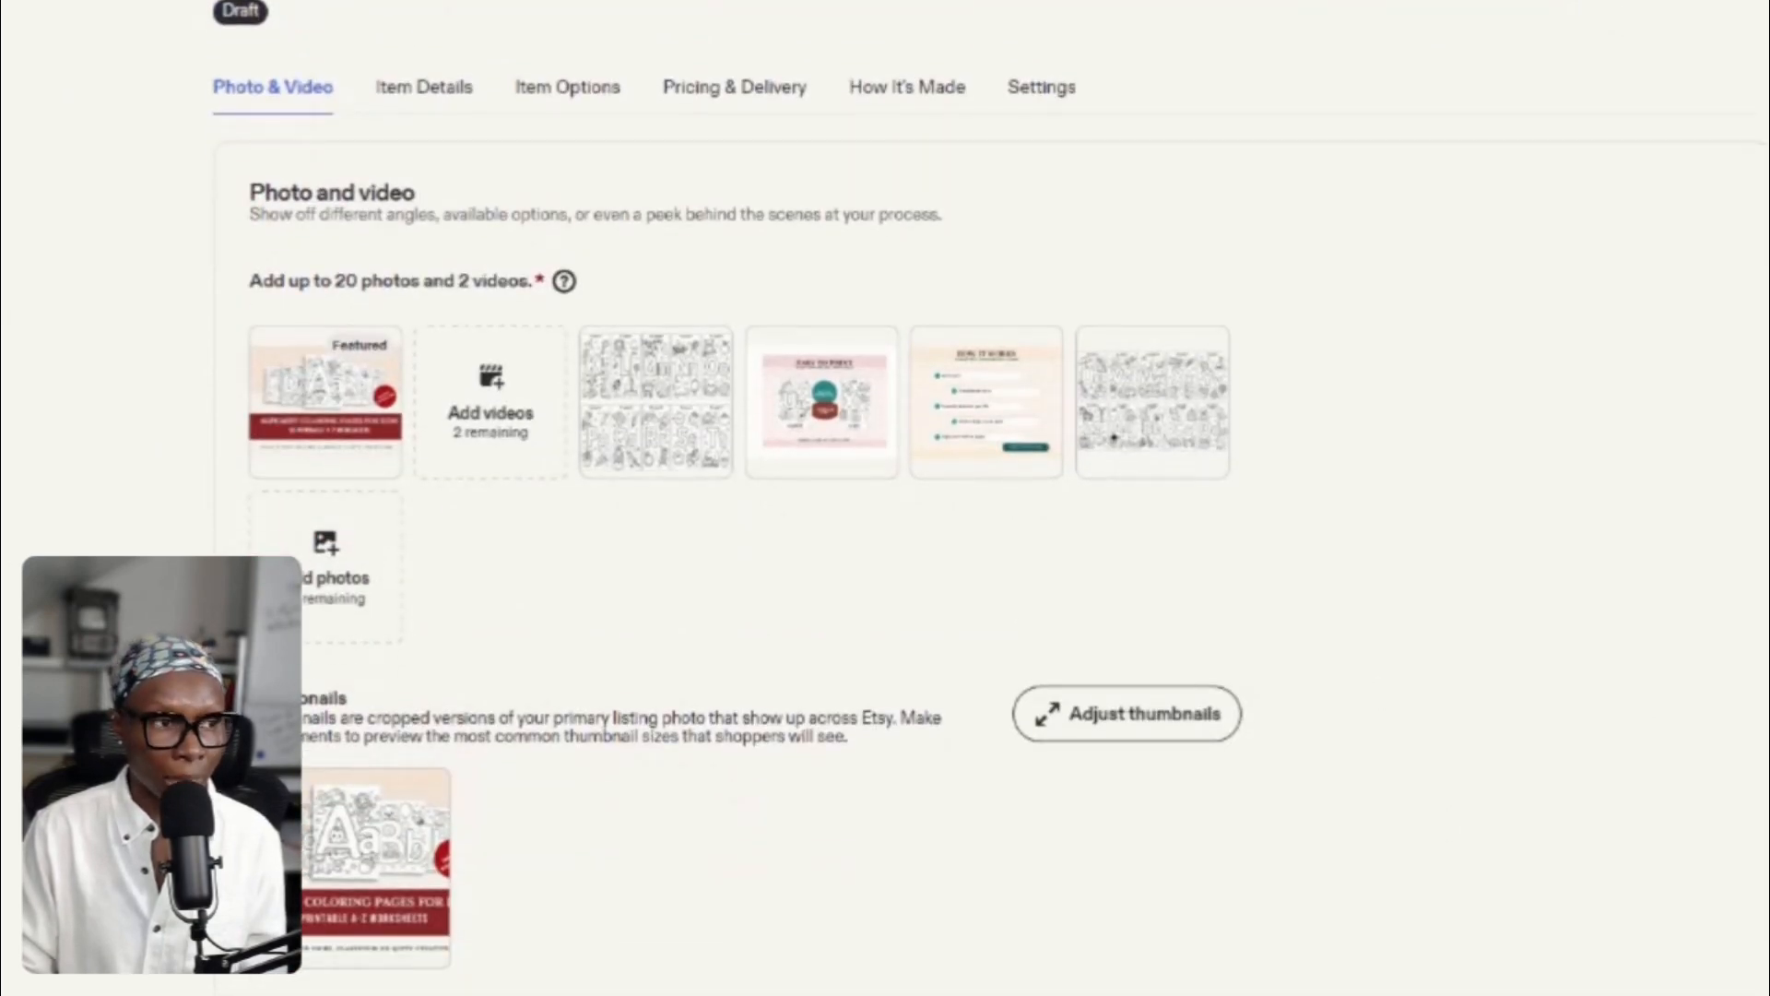